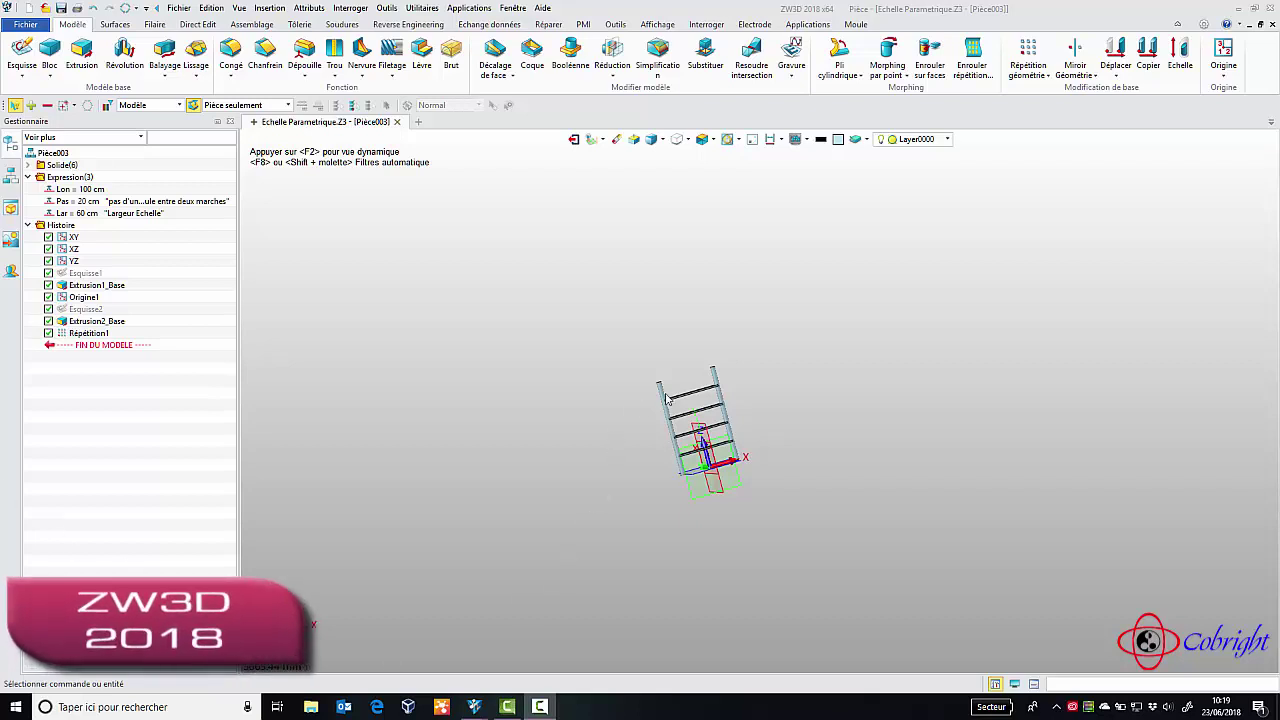
# Set the ladder width variable Lar to 50 cm and regenerate the model
pyautogui.scroll(-2, 702, 414)
pyautogui.scroll(3, 702, 414)
pyautogui.scroll(2, 702, 414)
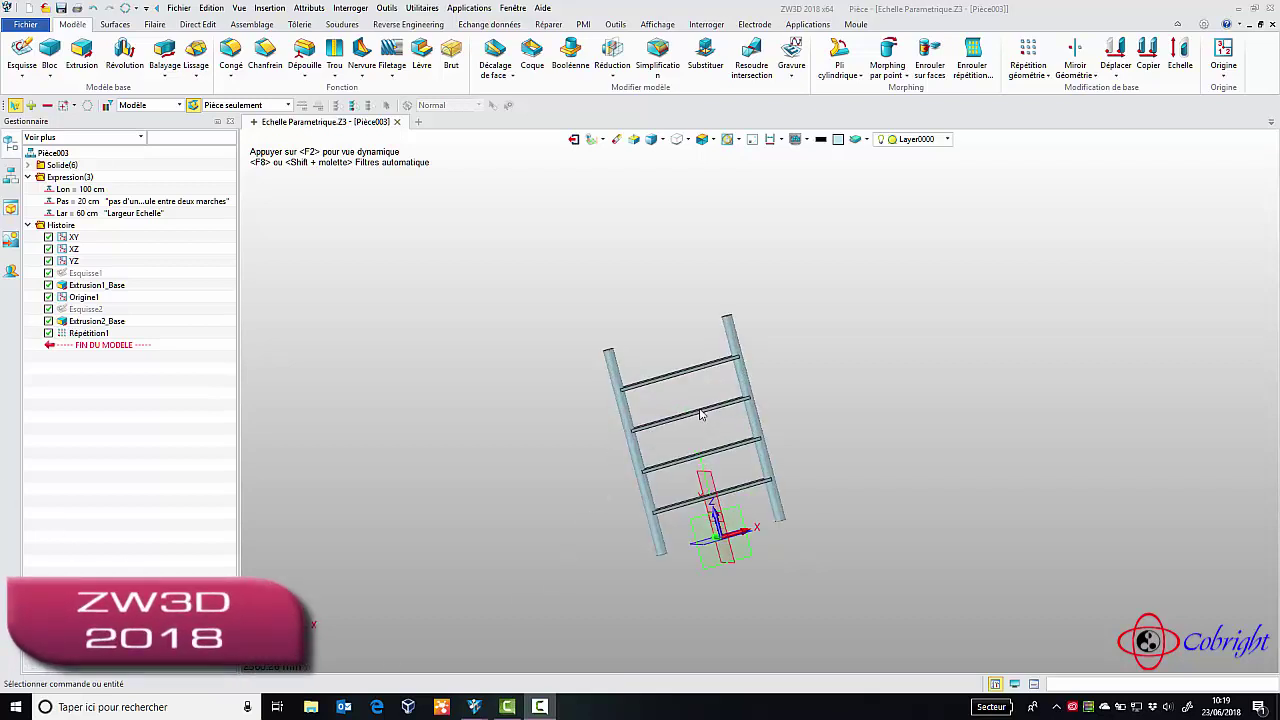
pyautogui.moveTo(520, 423)
pyautogui.mouseDown(button='middle')
pyautogui.moveTo(571, 463)
pyautogui.moveTo(524, 426)
pyautogui.moveTo(651, 380)
pyautogui.moveTo(526, 414)
pyautogui.moveTo(525, 433)
pyautogui.mouseUp(button='middle')
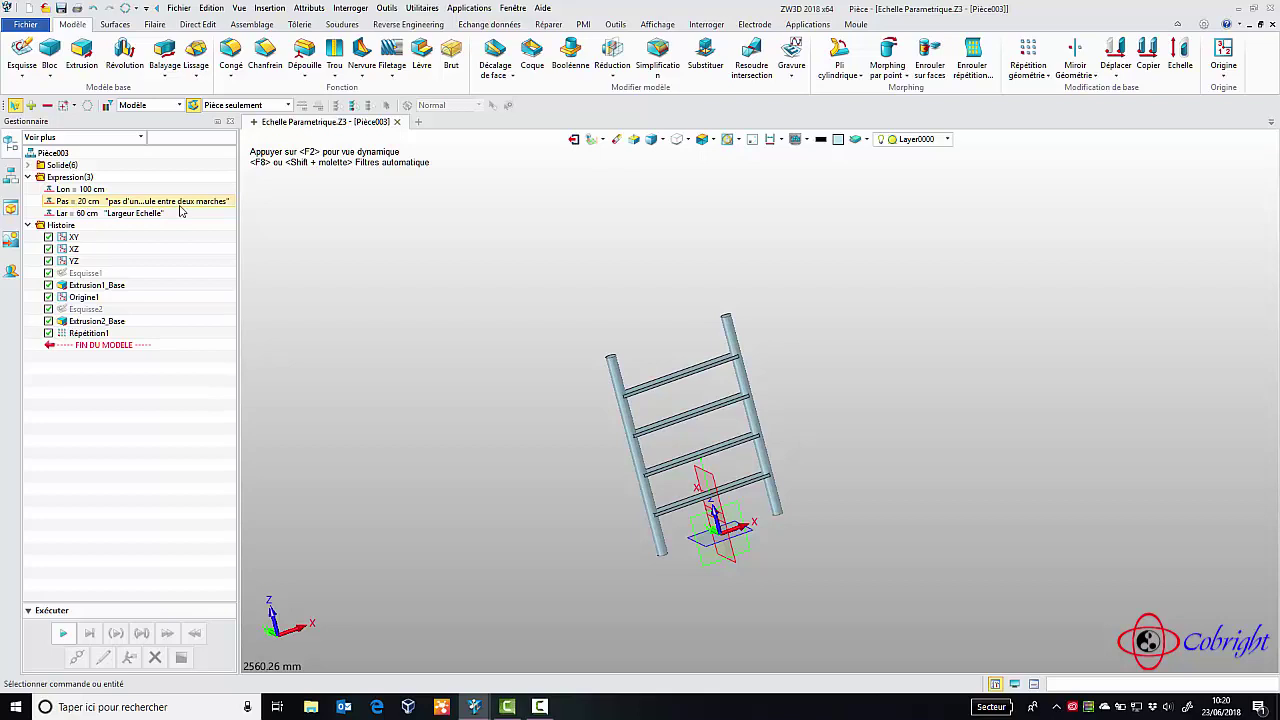
pyautogui.doubleClick(96, 214)
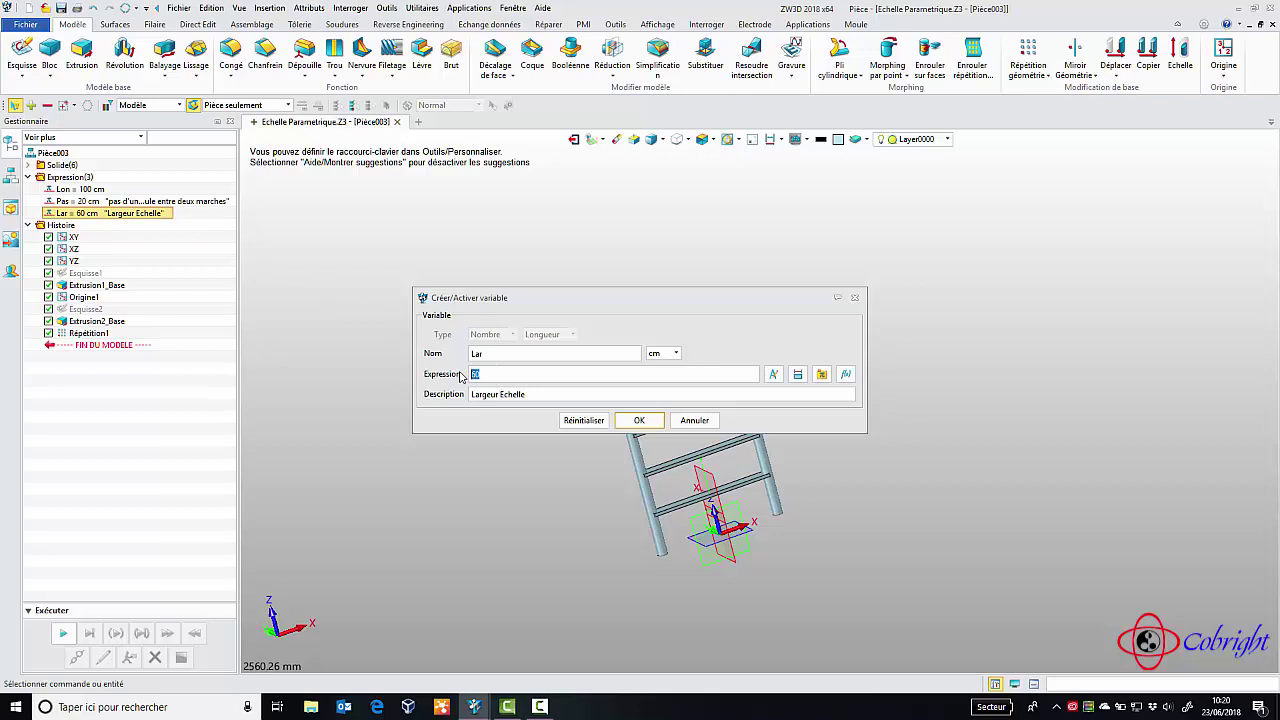
pyautogui.click(638, 421)
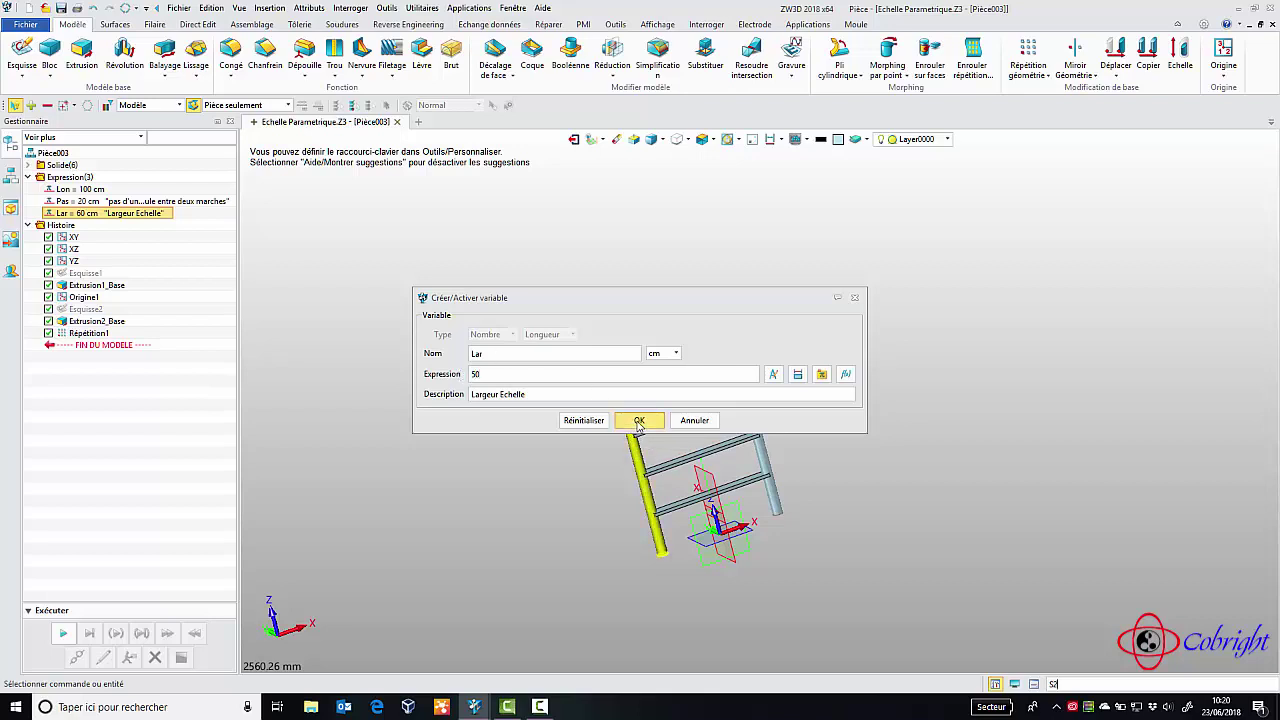
pyautogui.click(125, 8)
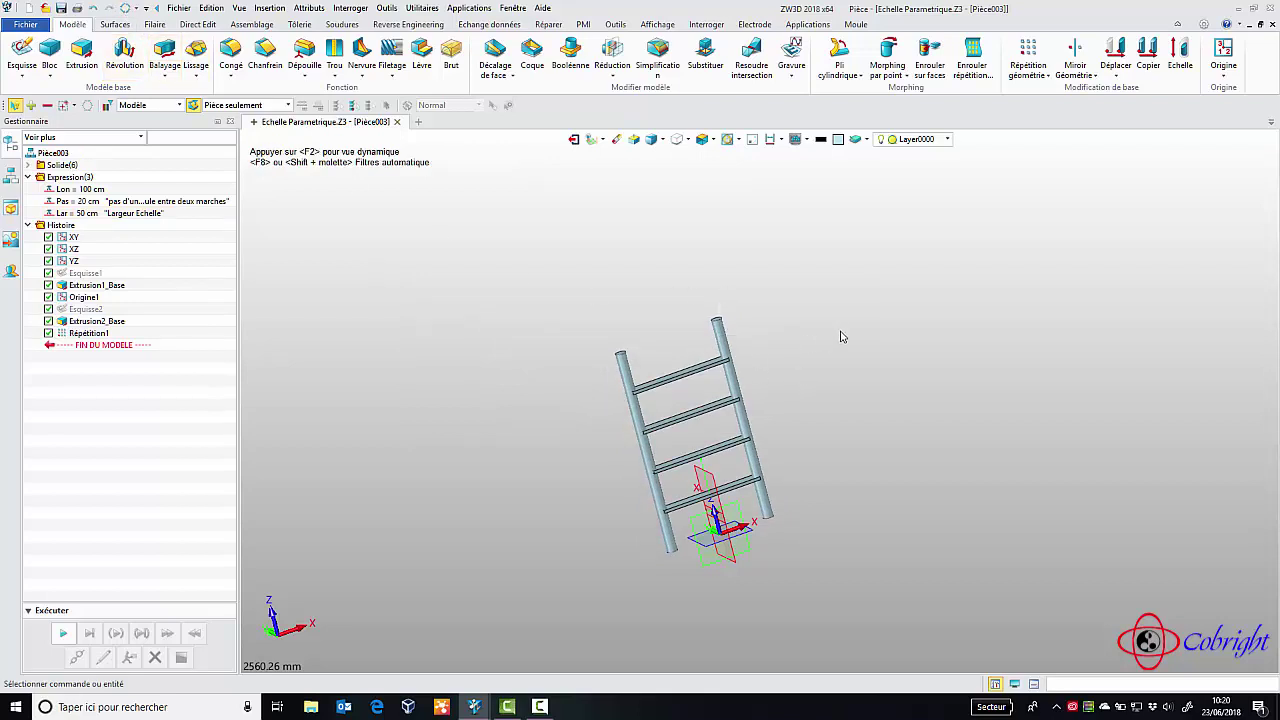
# Set the ladder length variable Lon to 200 cm and regenerate the model
pyautogui.doubleClick(92, 190)
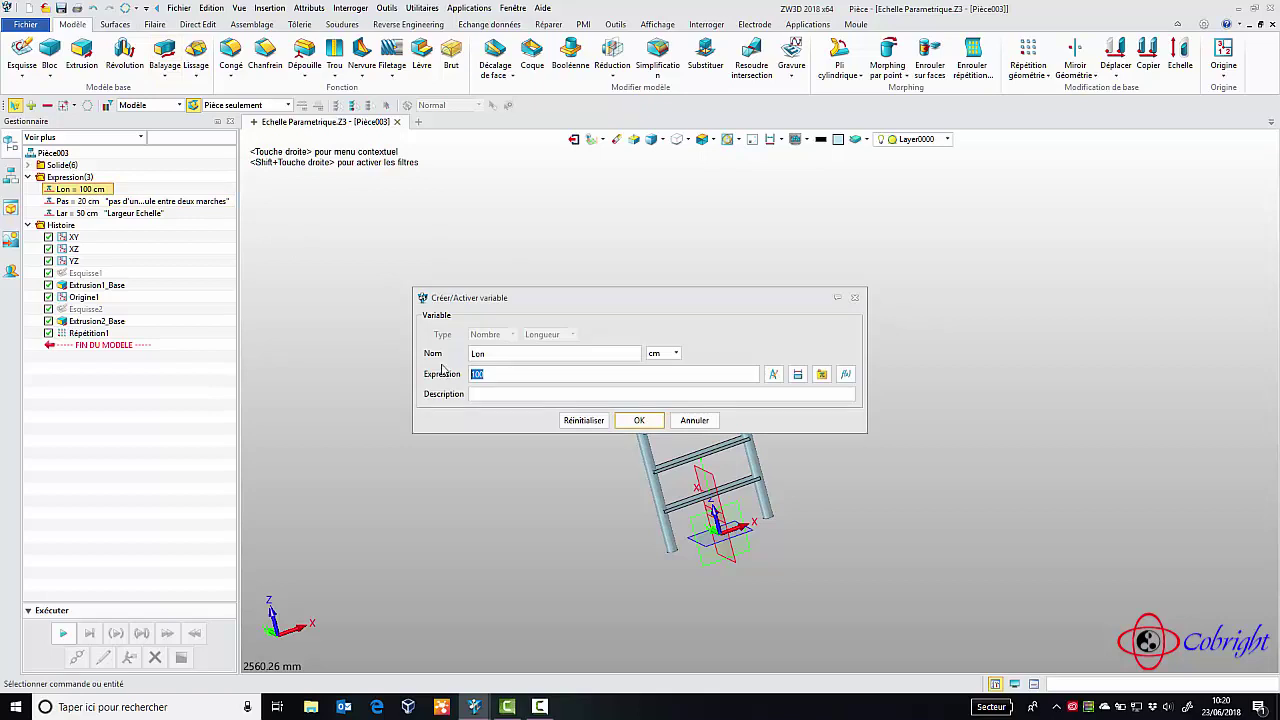
pyautogui.click(625, 418)
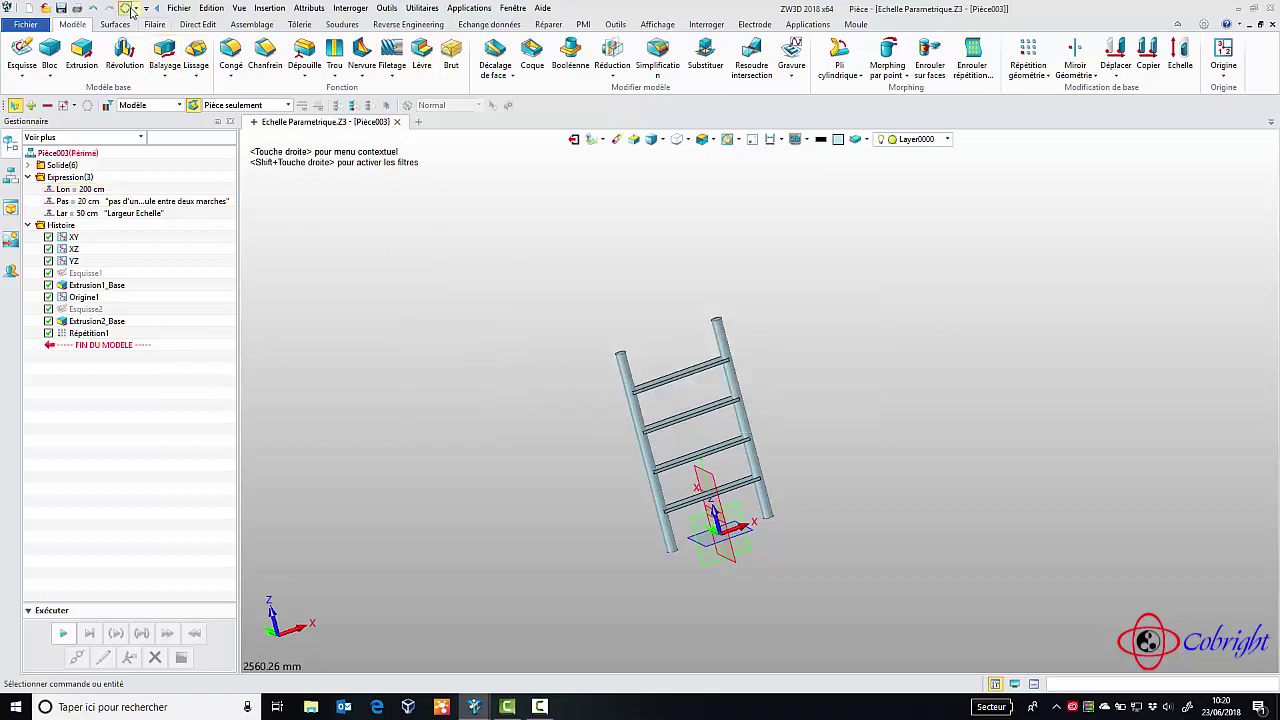
pyautogui.click(124, 8)
pyautogui.scroll(-3, 421, 375)
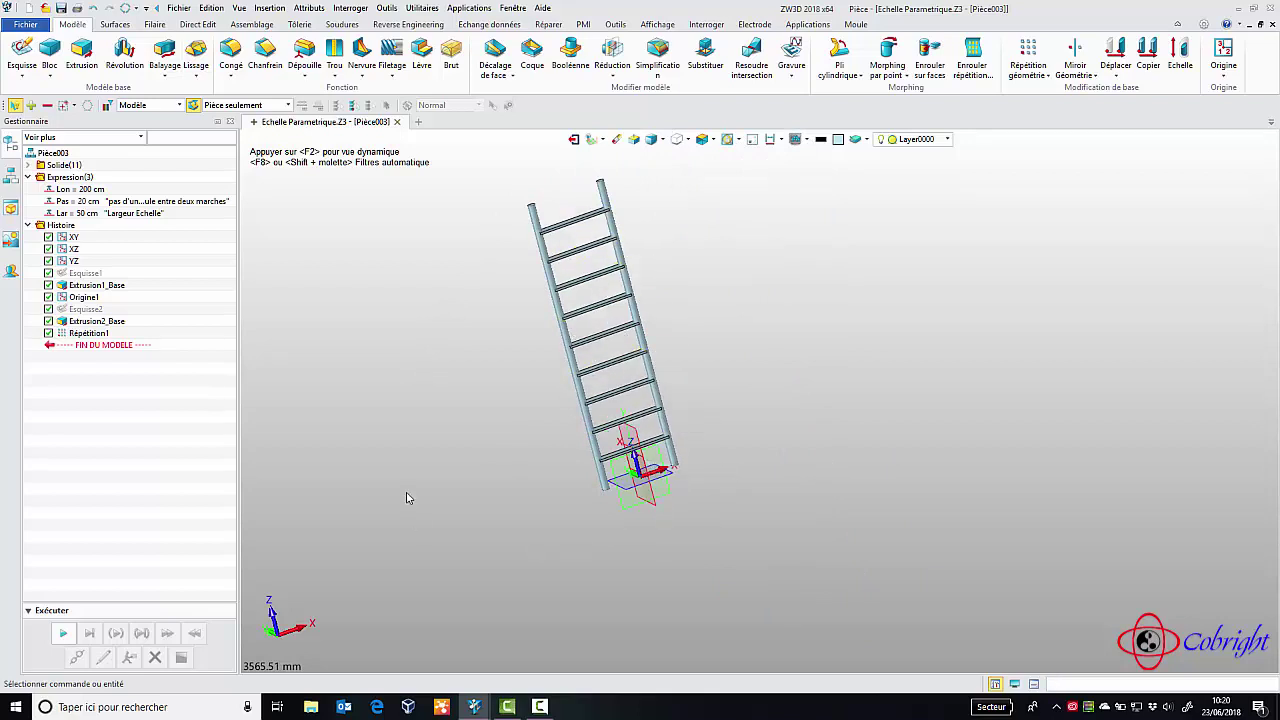
# Set the ladder length variable Lon to 300 cm and regenerate the model
pyautogui.doubleClick(99, 190)
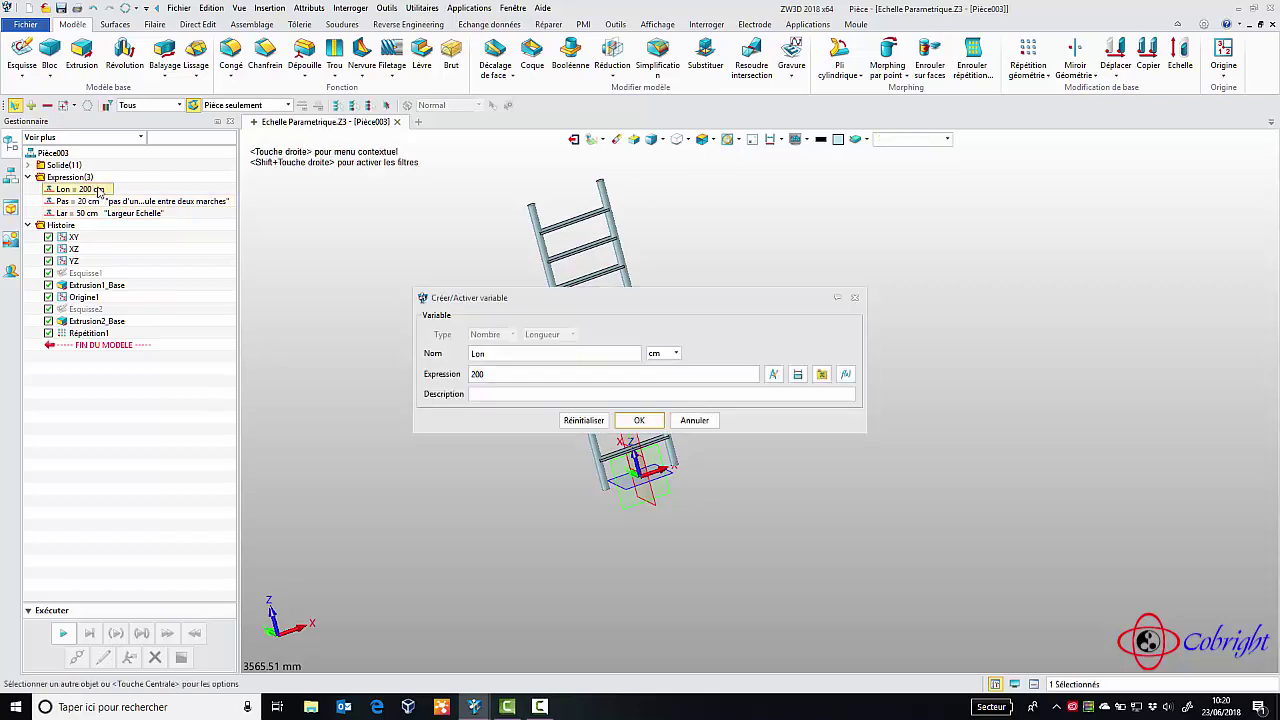
pyautogui.click(451, 371)
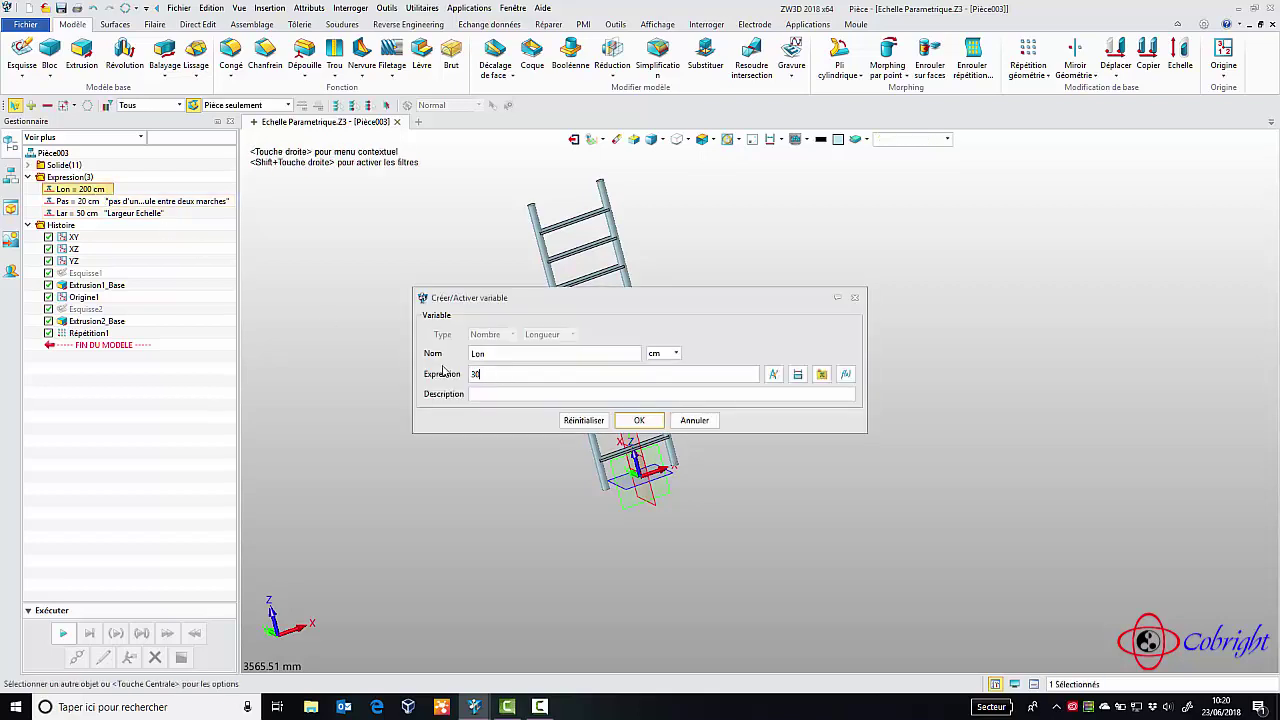
pyautogui.write('300')
pyautogui.click(639, 420)
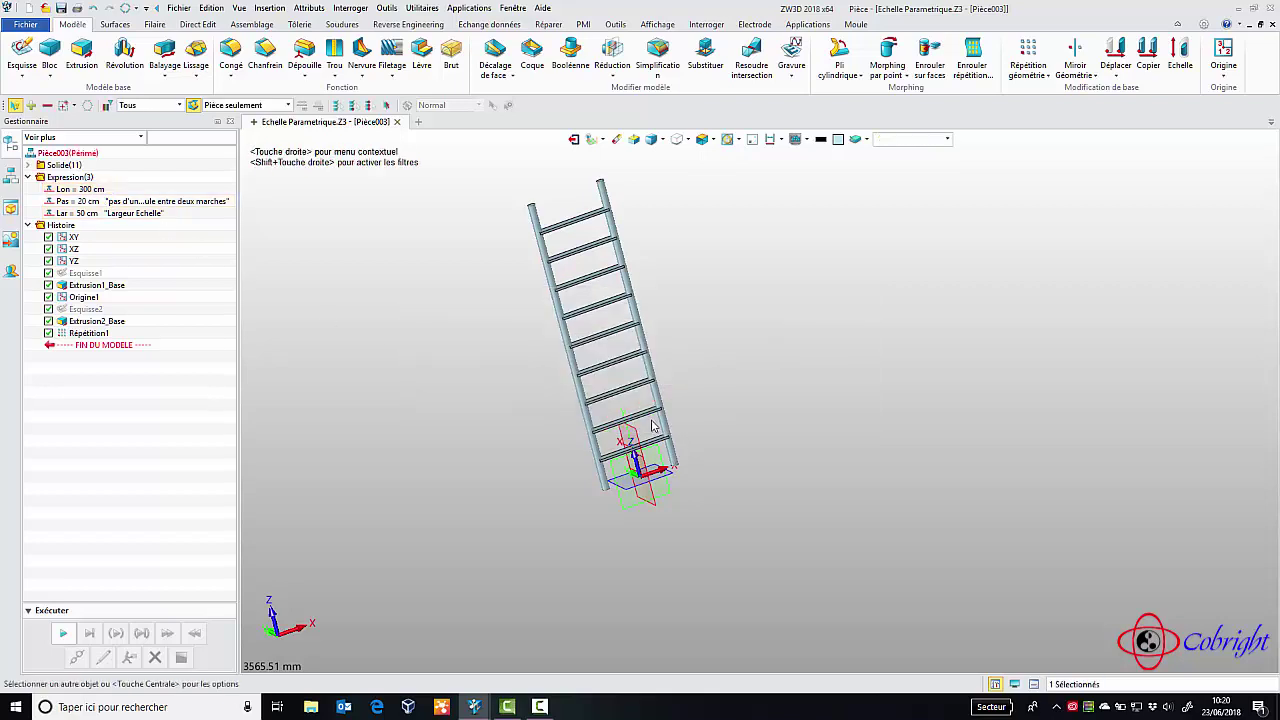
pyautogui.click(125, 9)
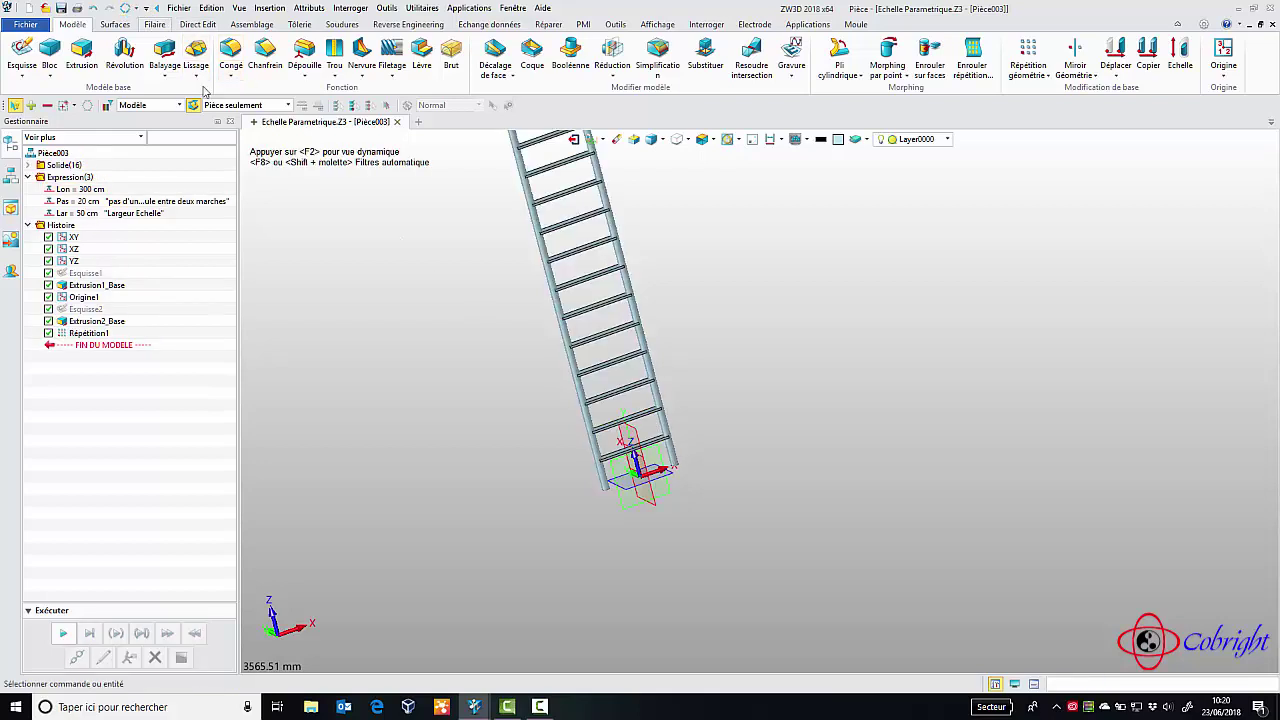
pyautogui.scroll(3, 410, 441)
pyautogui.scroll(-4, 410, 441)
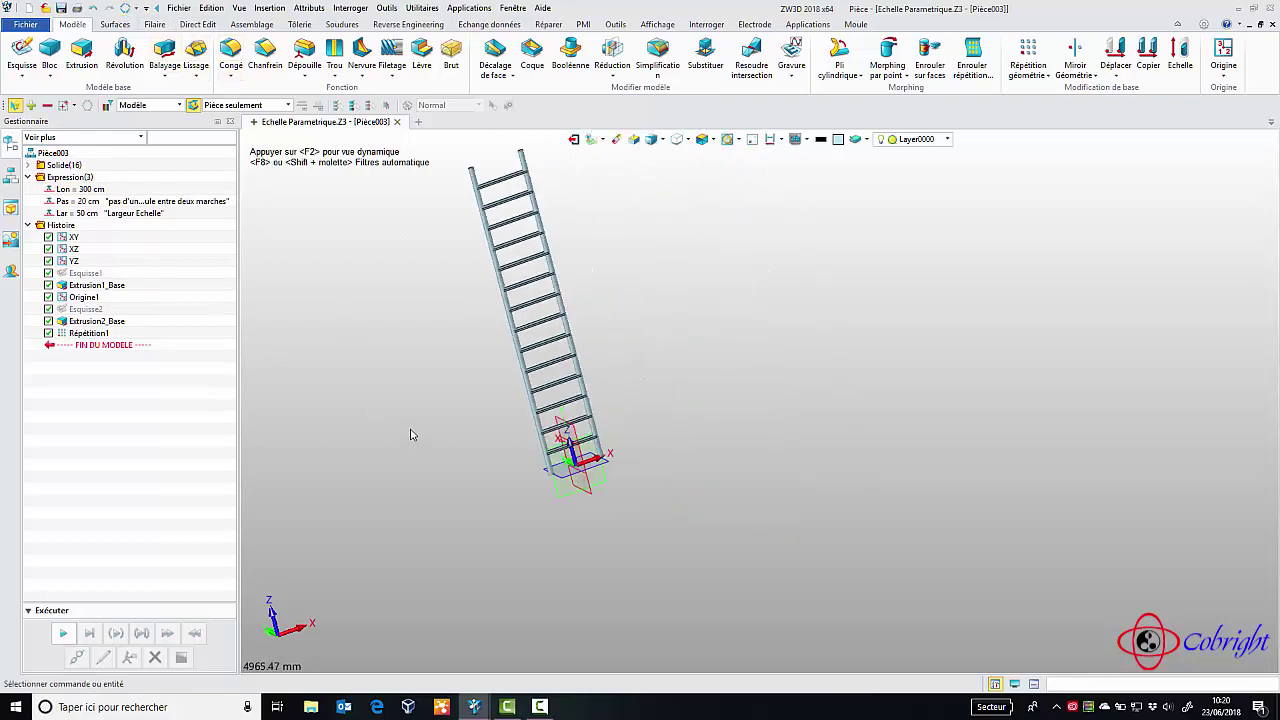
# Set the ladder width variable Lar to 80 cm and regenerate the model
pyautogui.doubleClick(88, 214)
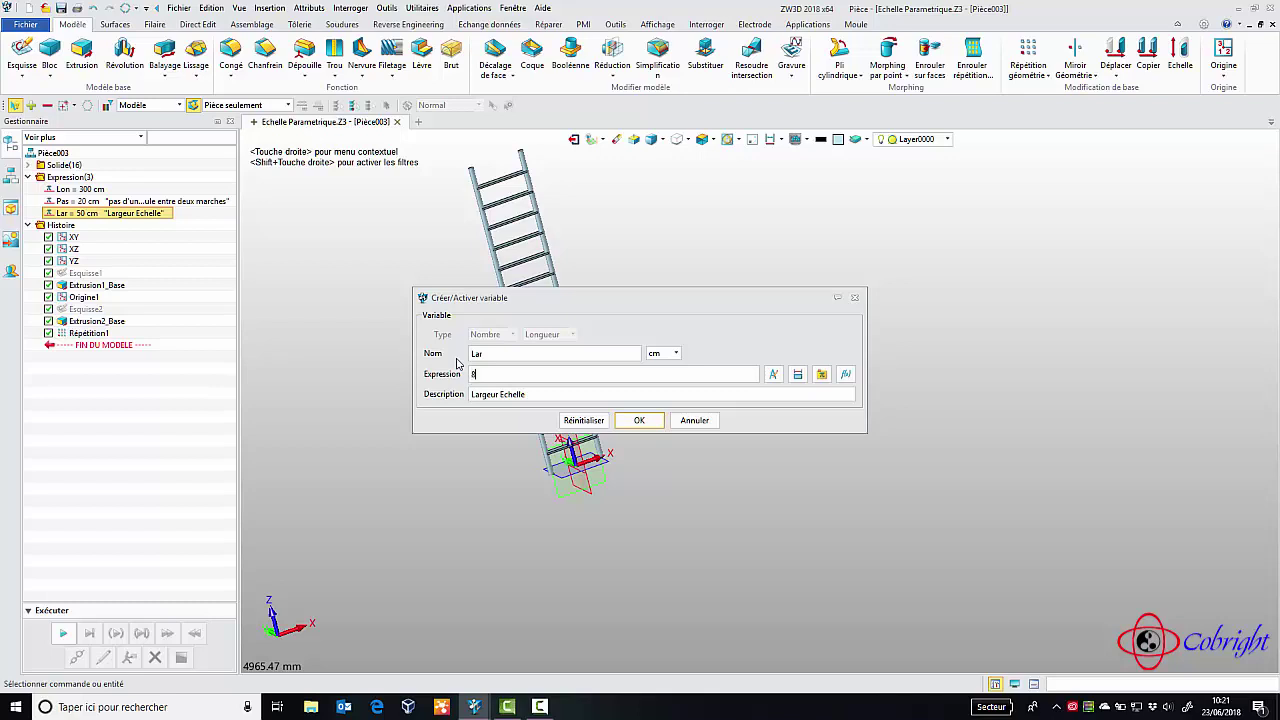
pyautogui.click(638, 420)
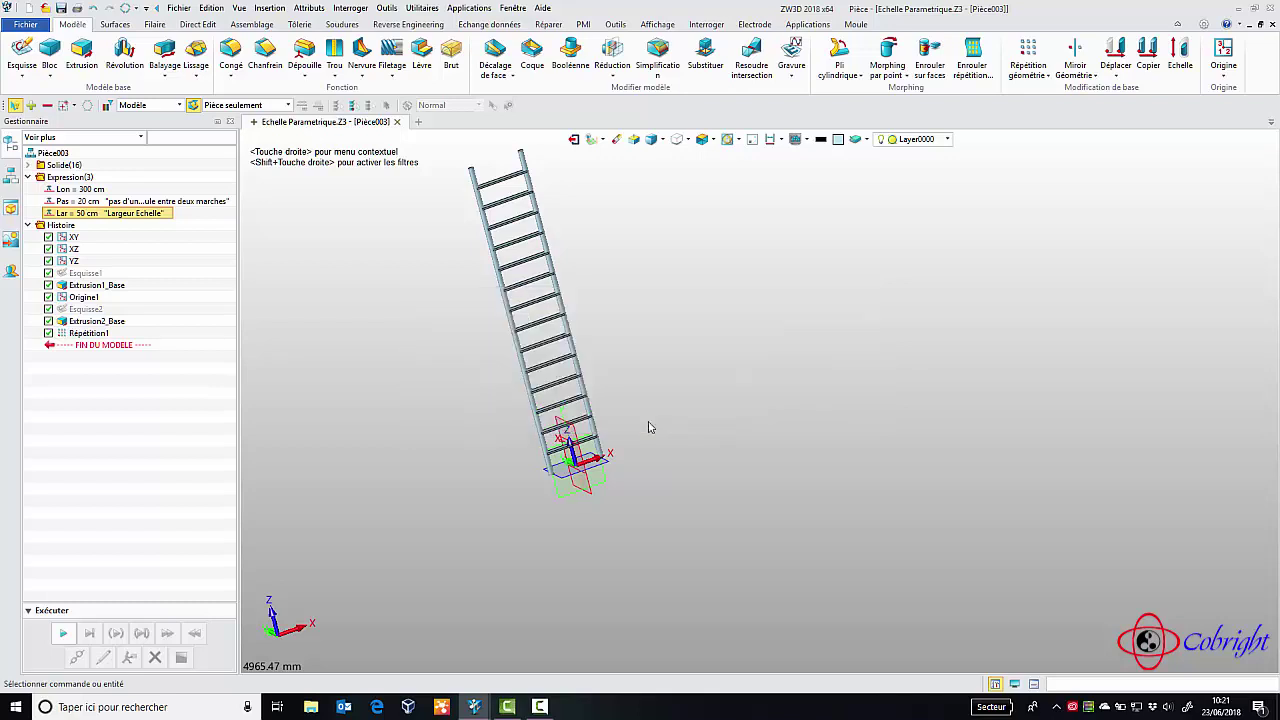
pyautogui.click(124, 9)
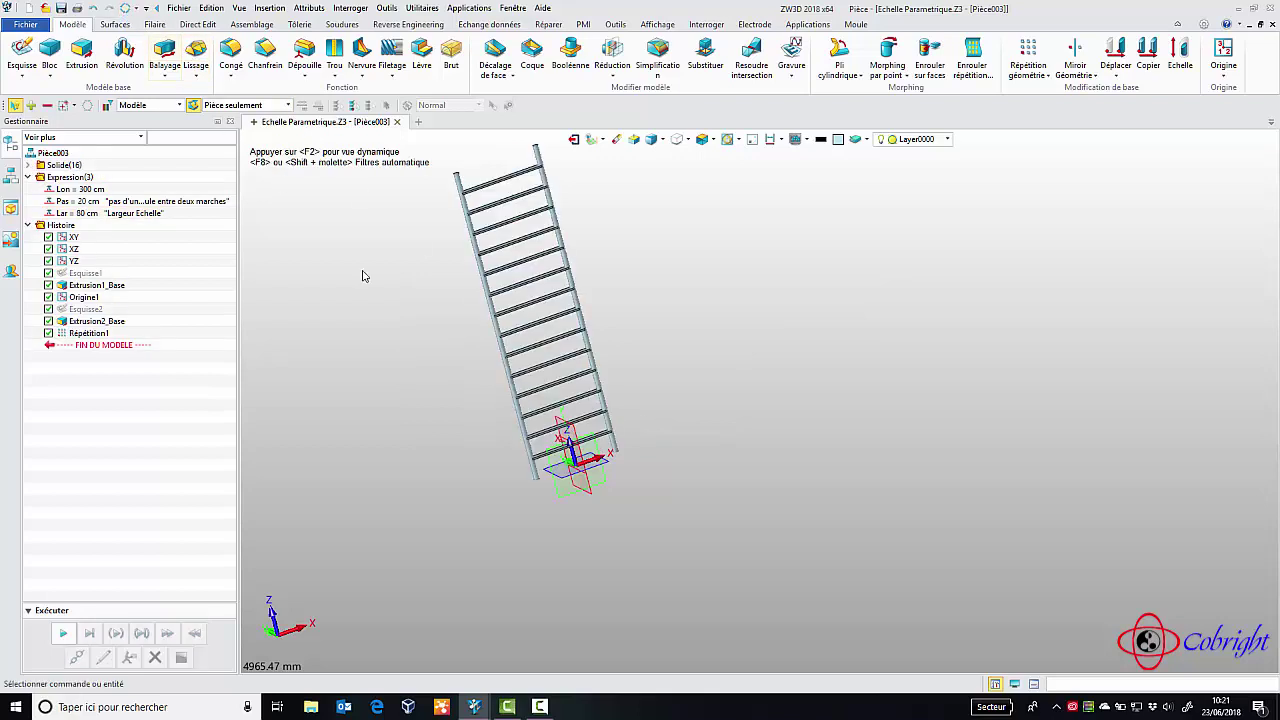
pyautogui.scroll(1, 416, 387)
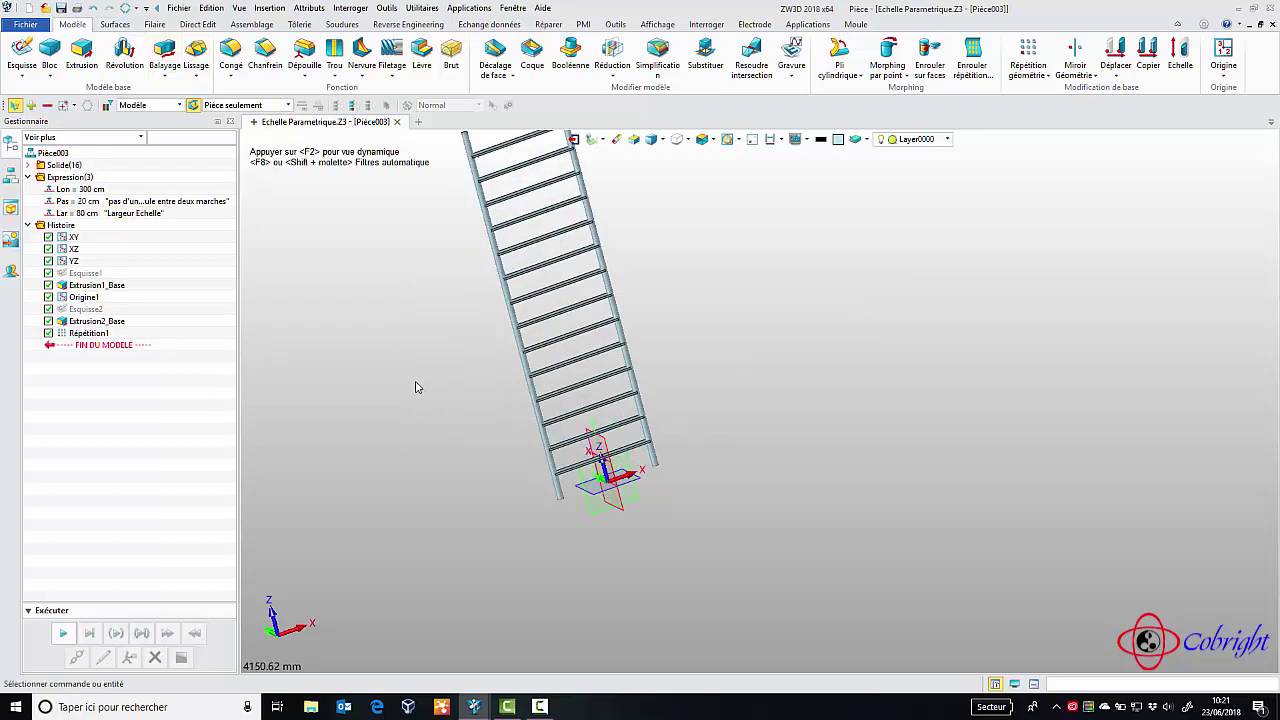
pyautogui.scroll(2, 438, 200)
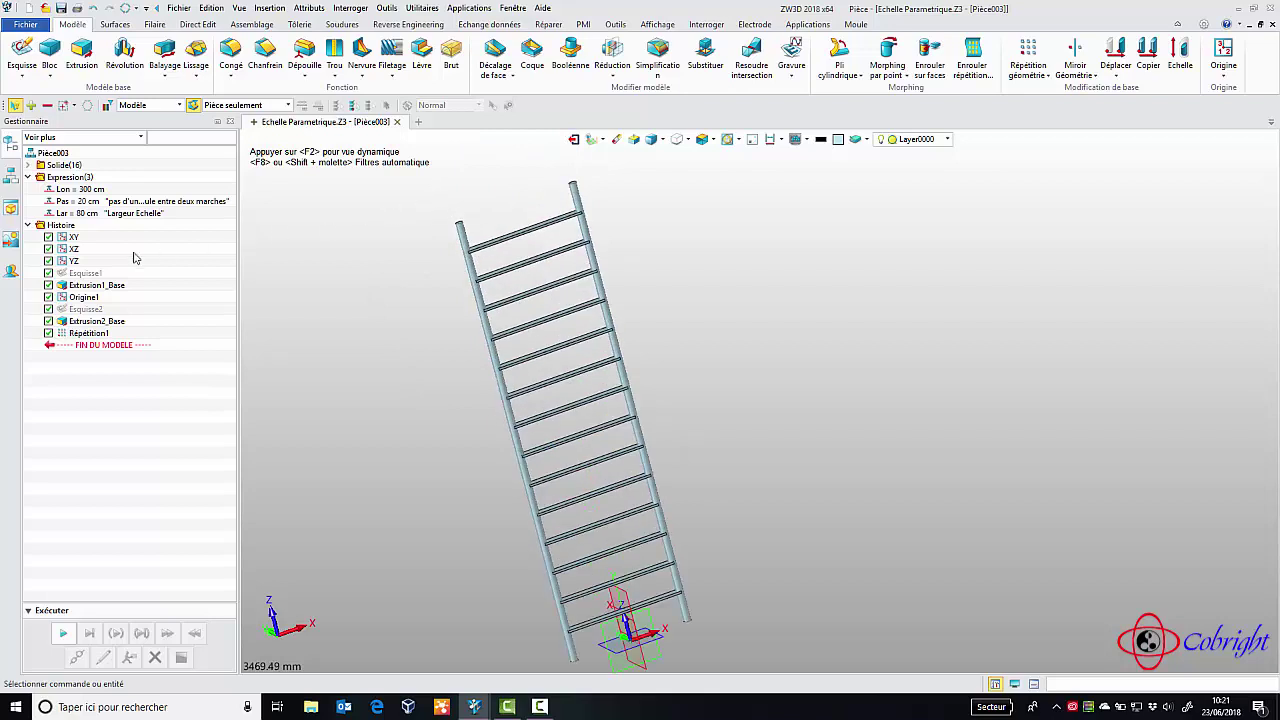
# Redefine Esquisse1, setting the radius of the upright circles to 40 mm, and return to the part
pyautogui.rightClick(84, 276)
pyautogui.click(97, 282)
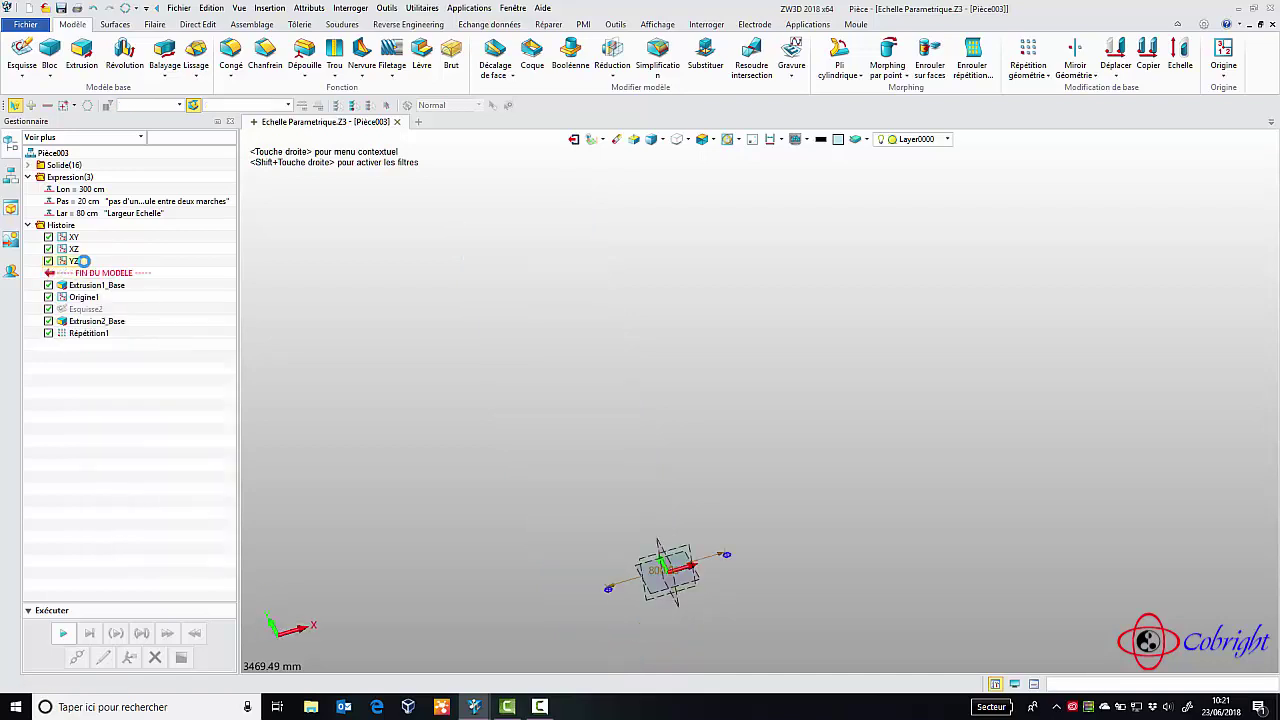
pyautogui.scroll(3, 650, 396)
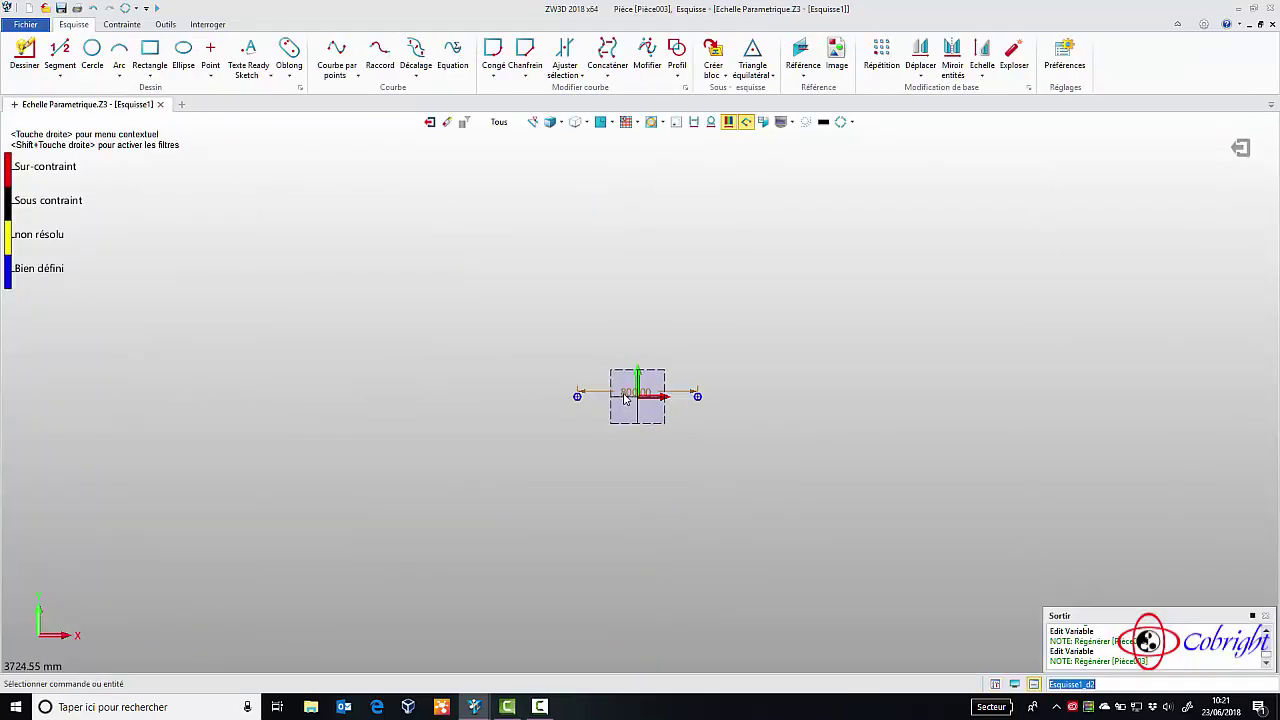
pyautogui.scroll(10, 652, 397)
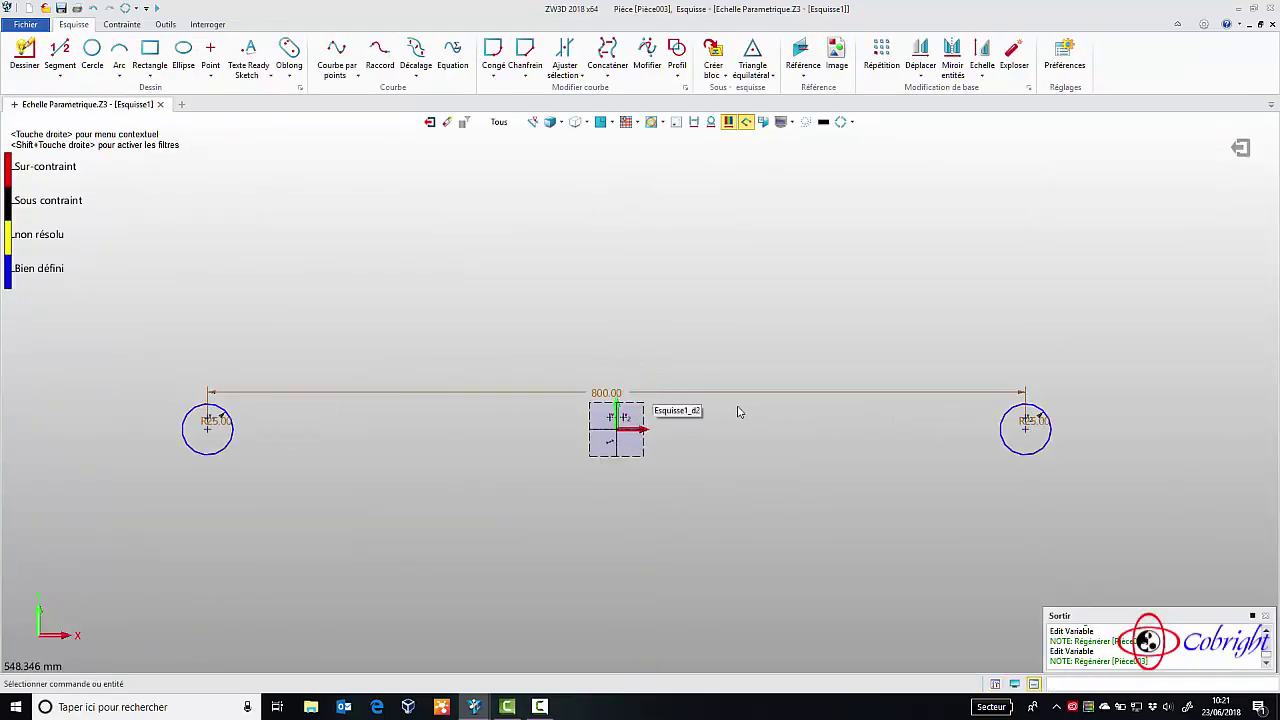
pyautogui.doubleClick(1042, 421)
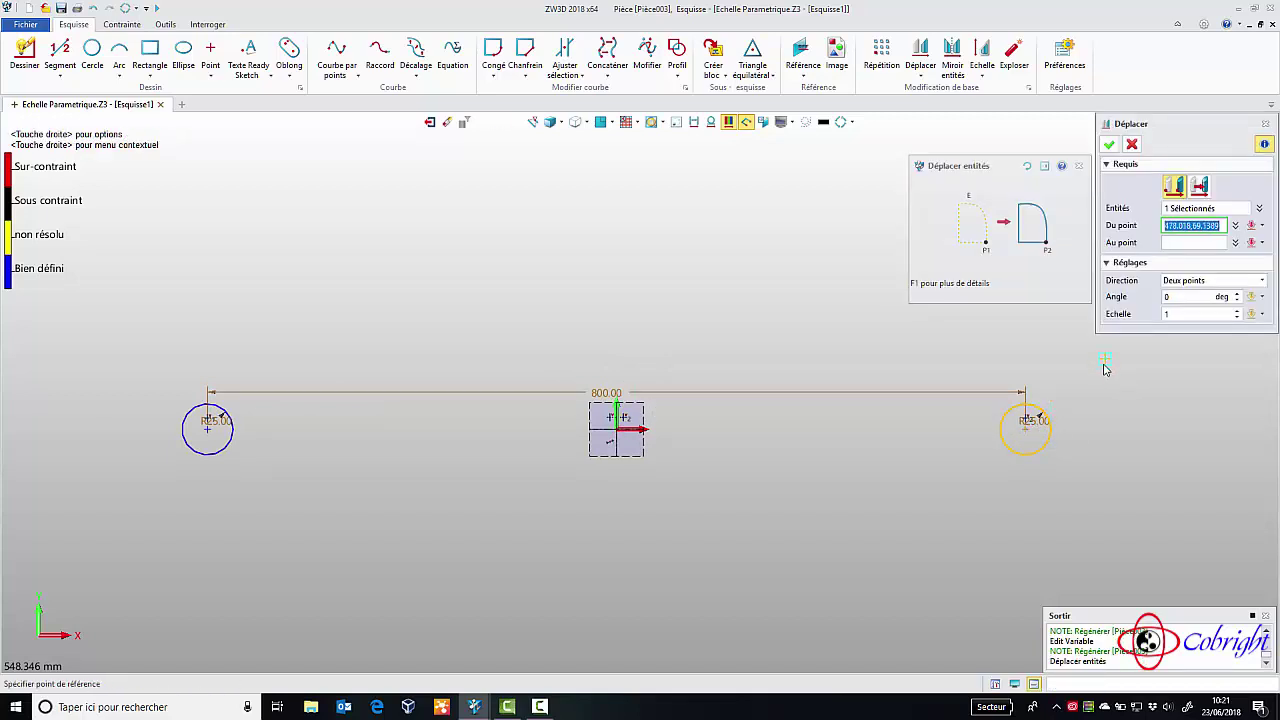
pyautogui.click(1266, 124)
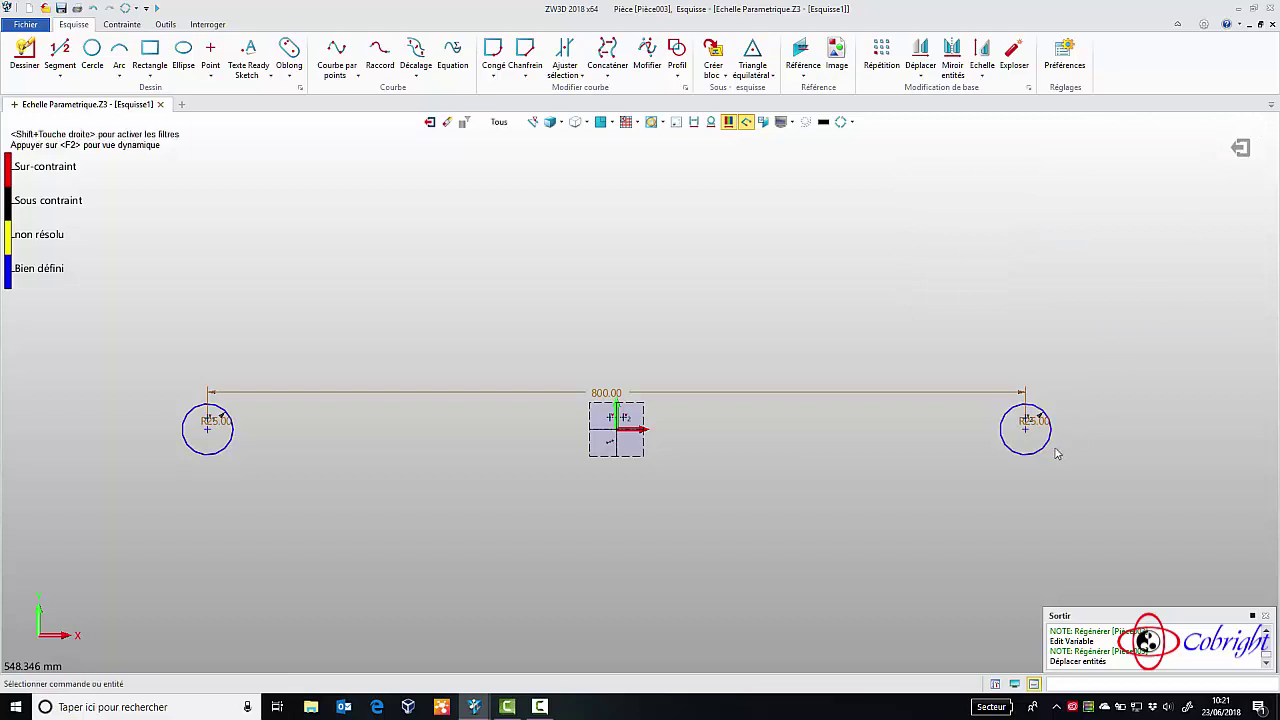
pyautogui.scroll(3, 1056, 454)
pyautogui.doubleClick(1034, 402)
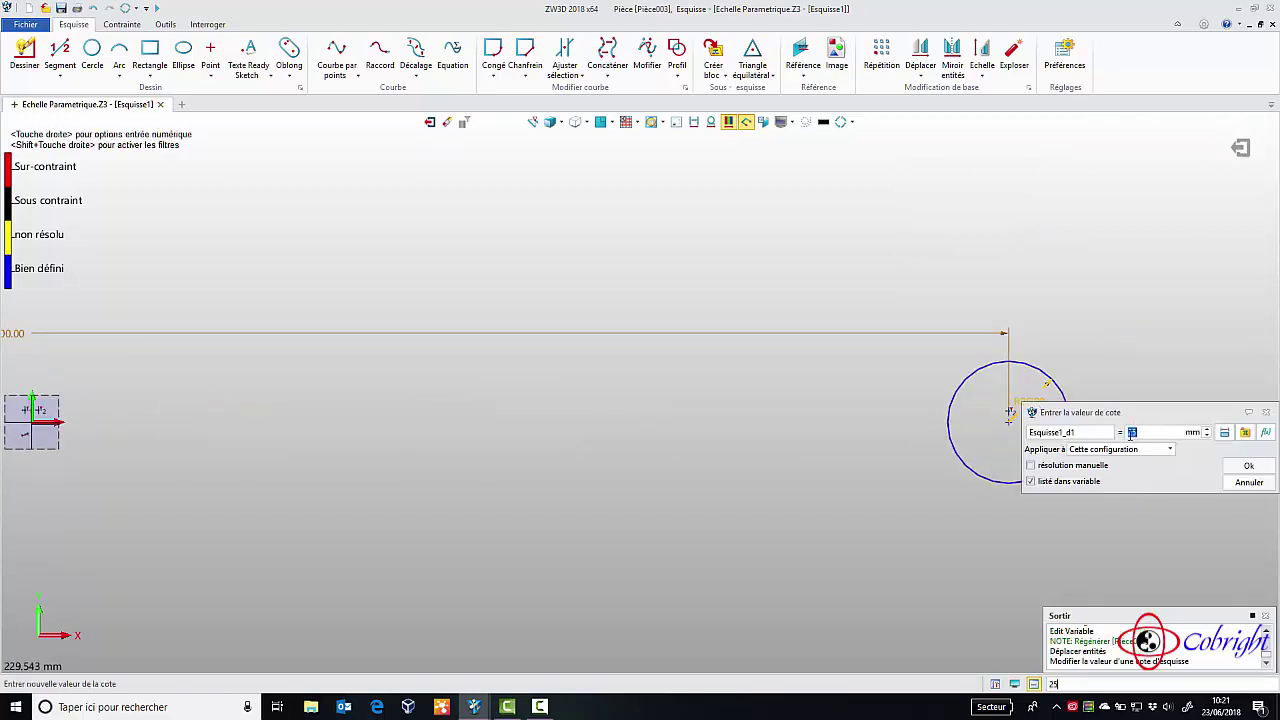
pyautogui.click(1251, 465)
pyautogui.scroll(4, 676, 503)
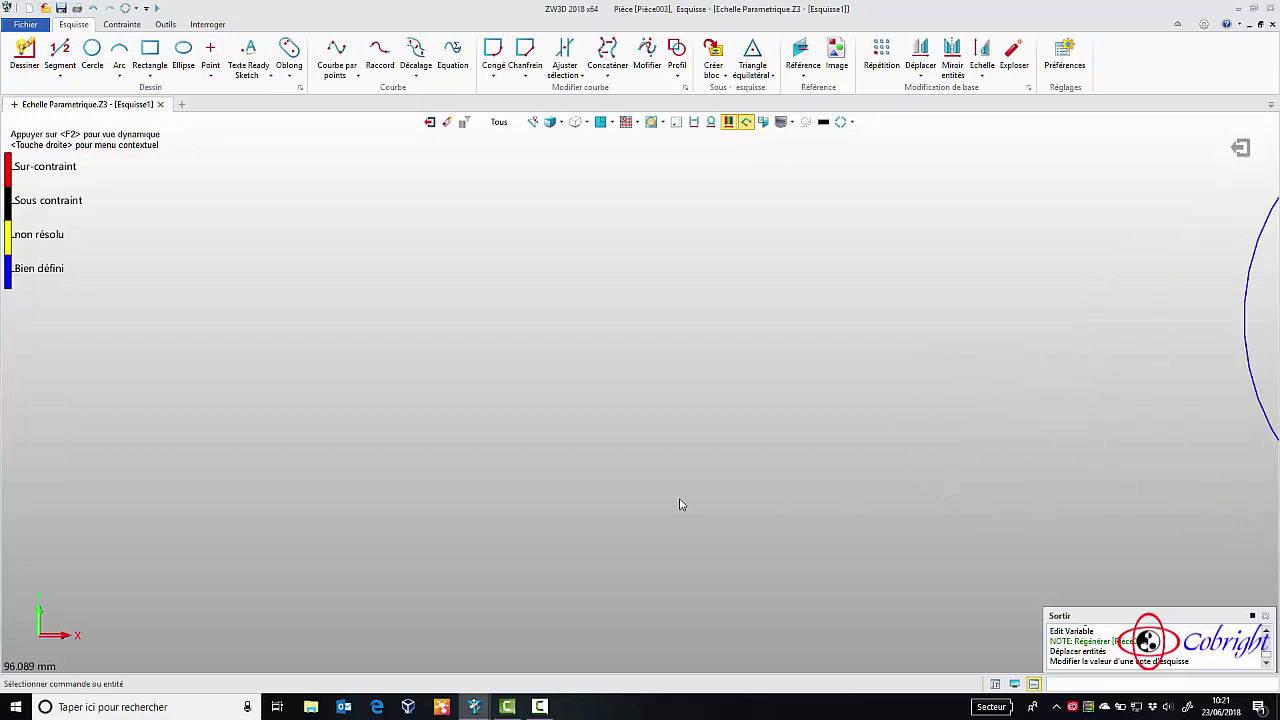
pyautogui.scroll(-6, 679, 504)
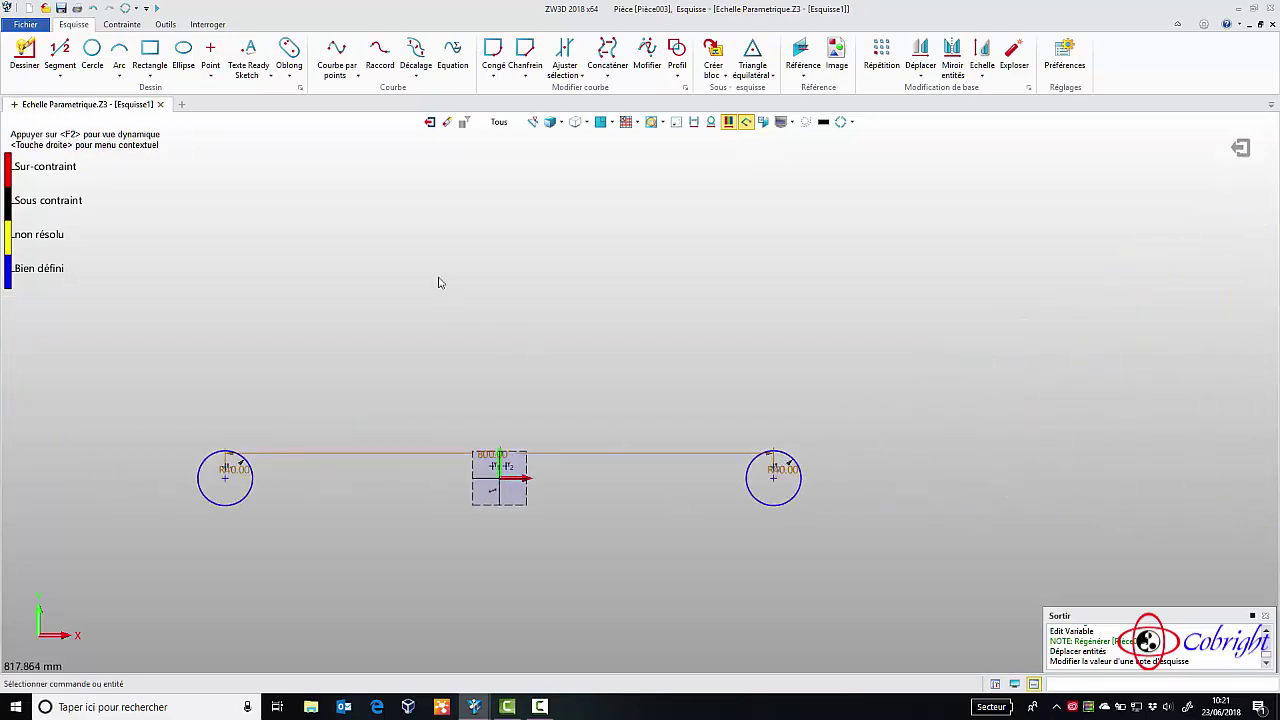
pyautogui.click(429, 122)
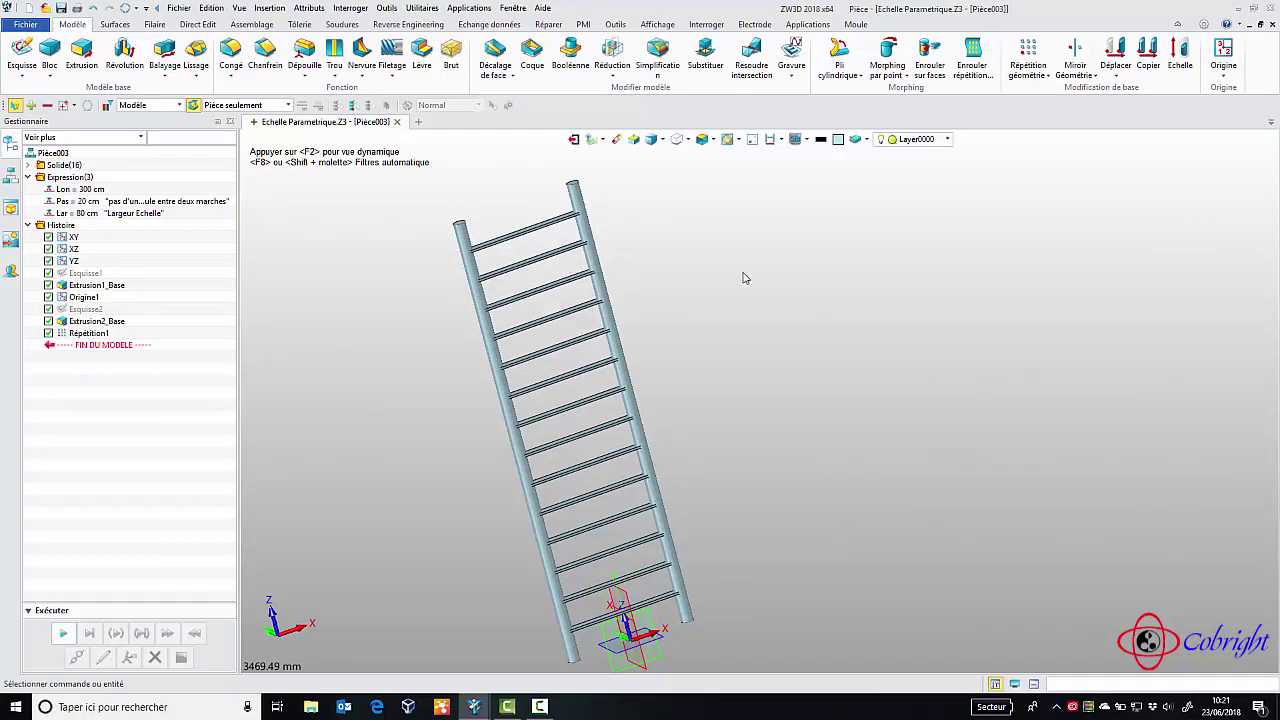
# Redefine Esquisse2, setting the horizontal width of the rung's rectangular profile to 100 mm, and return to the part
pyautogui.rightClick(104, 311)
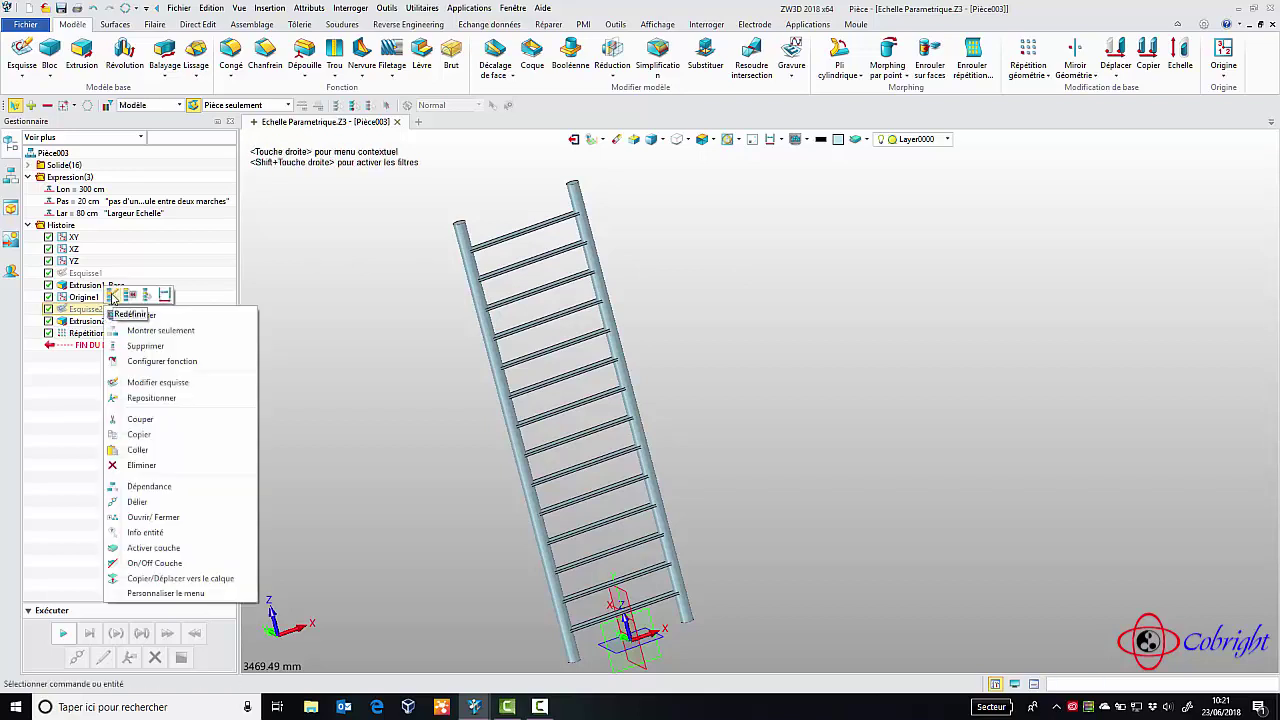
pyautogui.click(114, 296)
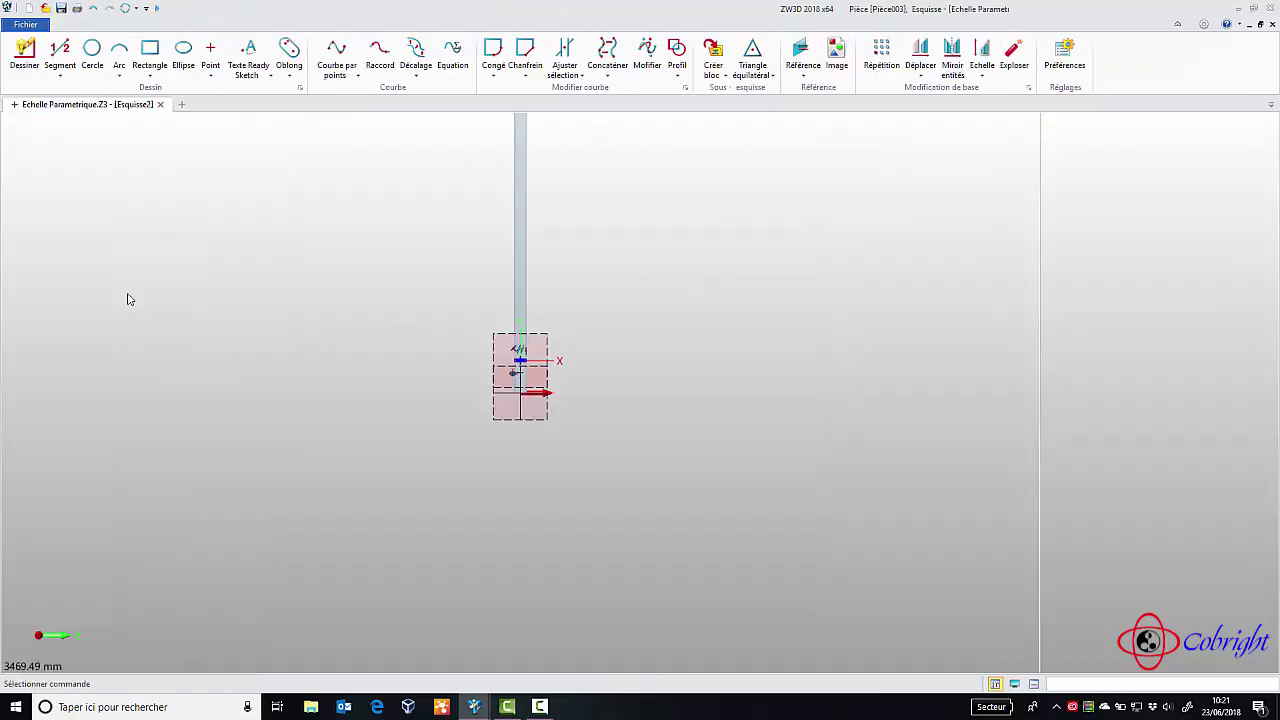
pyautogui.scroll(10, 657, 358)
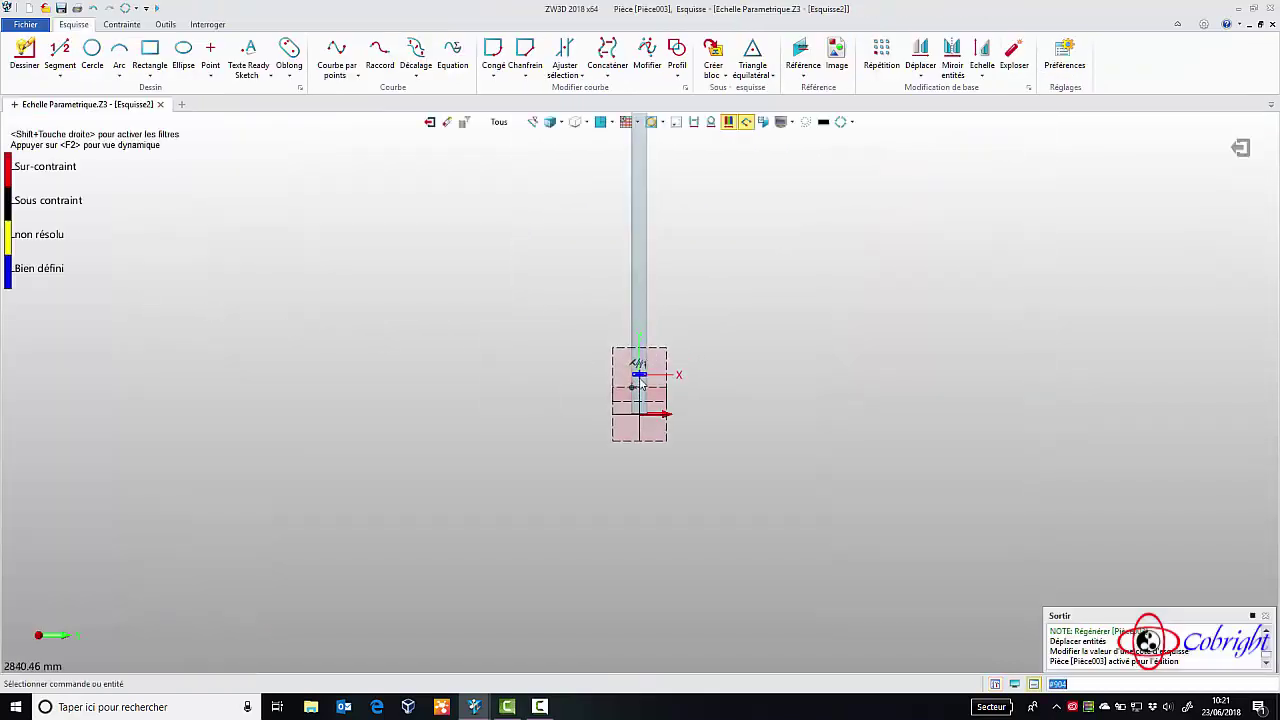
pyautogui.scroll(3, 655, 370)
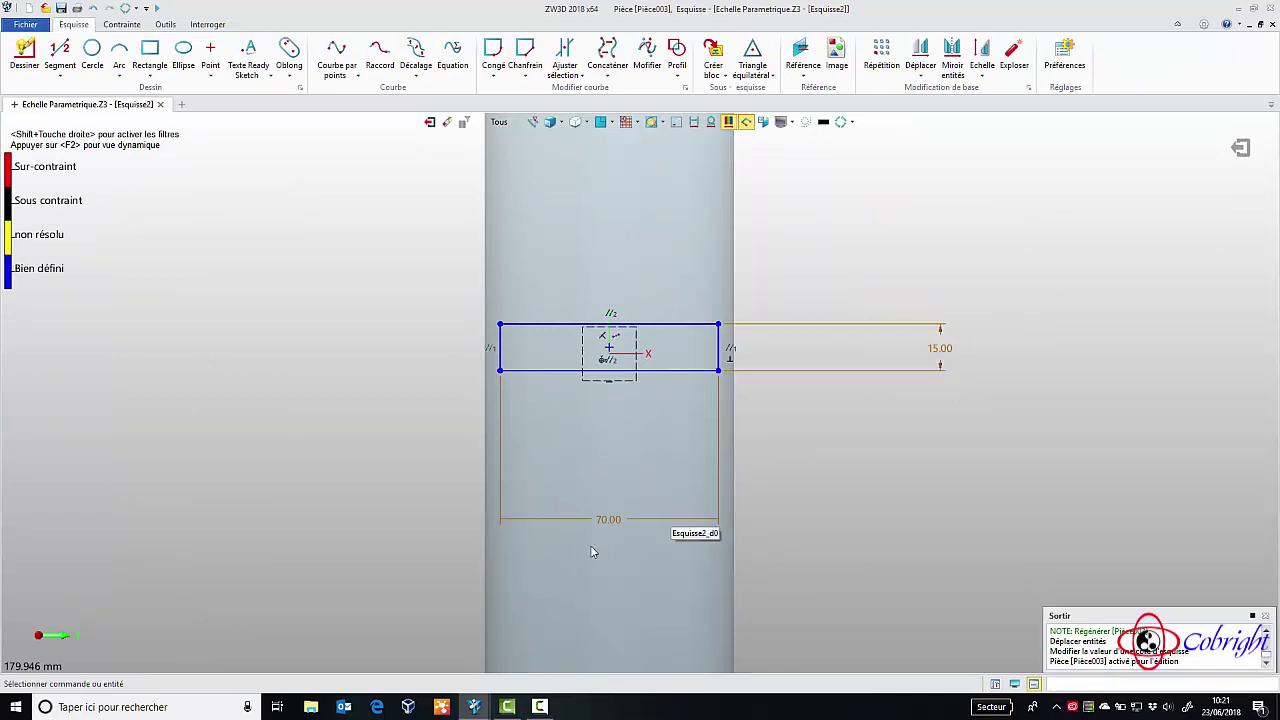
pyautogui.doubleClick(614, 519)
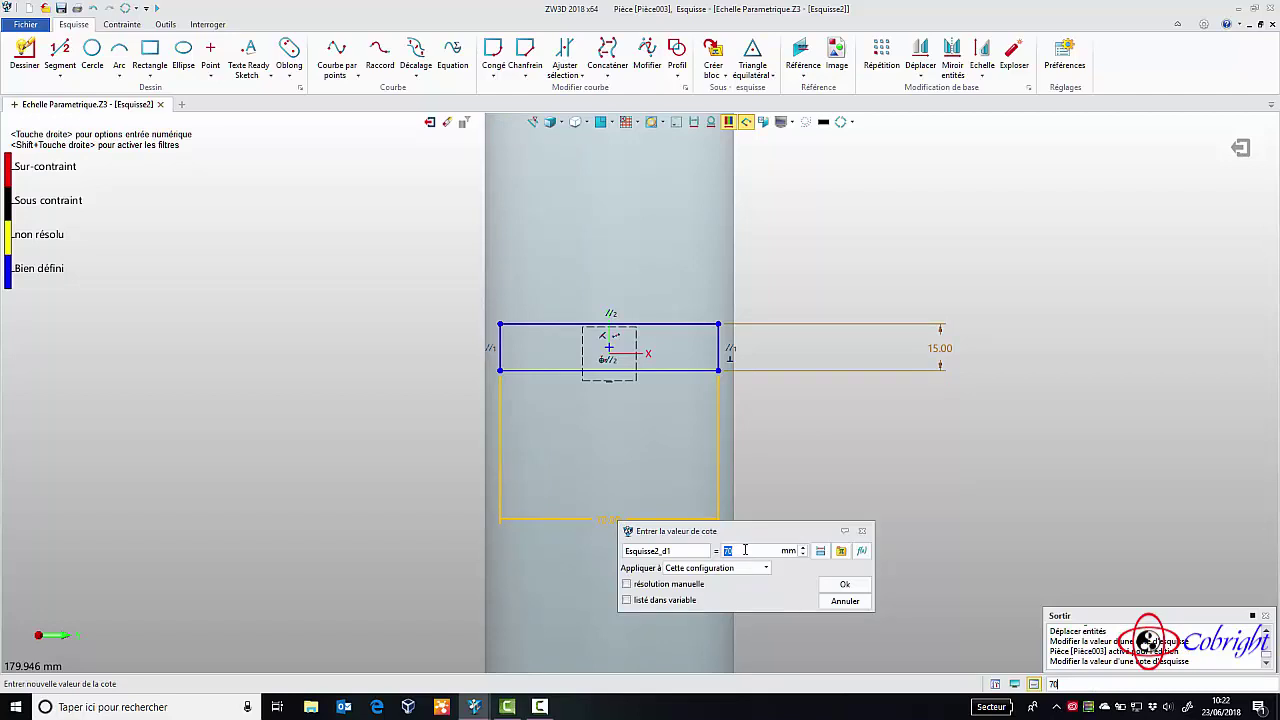
pyautogui.write('100')
pyautogui.click(848, 584)
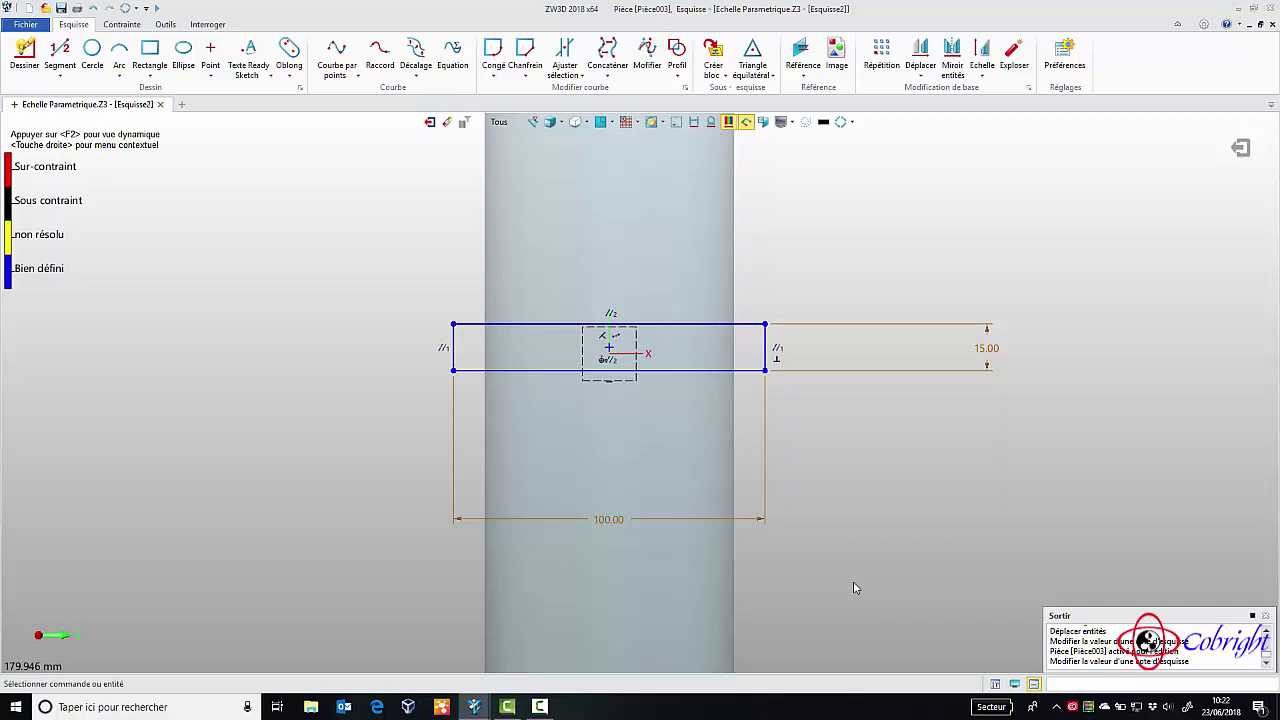
pyautogui.click(430, 121)
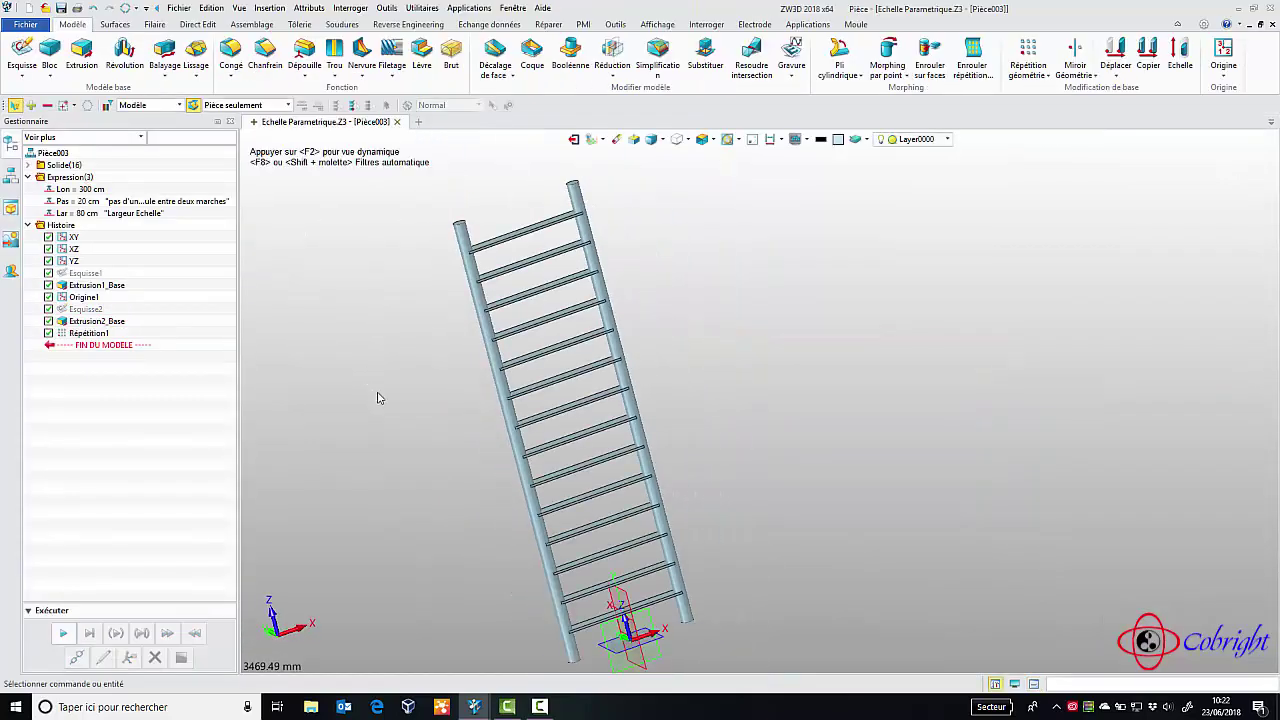
pyautogui.moveTo(381, 398)
pyautogui.mouseDown(button='middle')
pyautogui.moveTo(431, 494)
pyautogui.moveTo(385, 398)
pyautogui.moveTo(374, 310)
pyautogui.moveTo(365, 345)
pyautogui.moveTo(378, 409)
pyautogui.moveTo(371, 393)
pyautogui.moveTo(366, 420)
pyautogui.moveTo(376, 400)
pyautogui.mouseUp(button='middle')
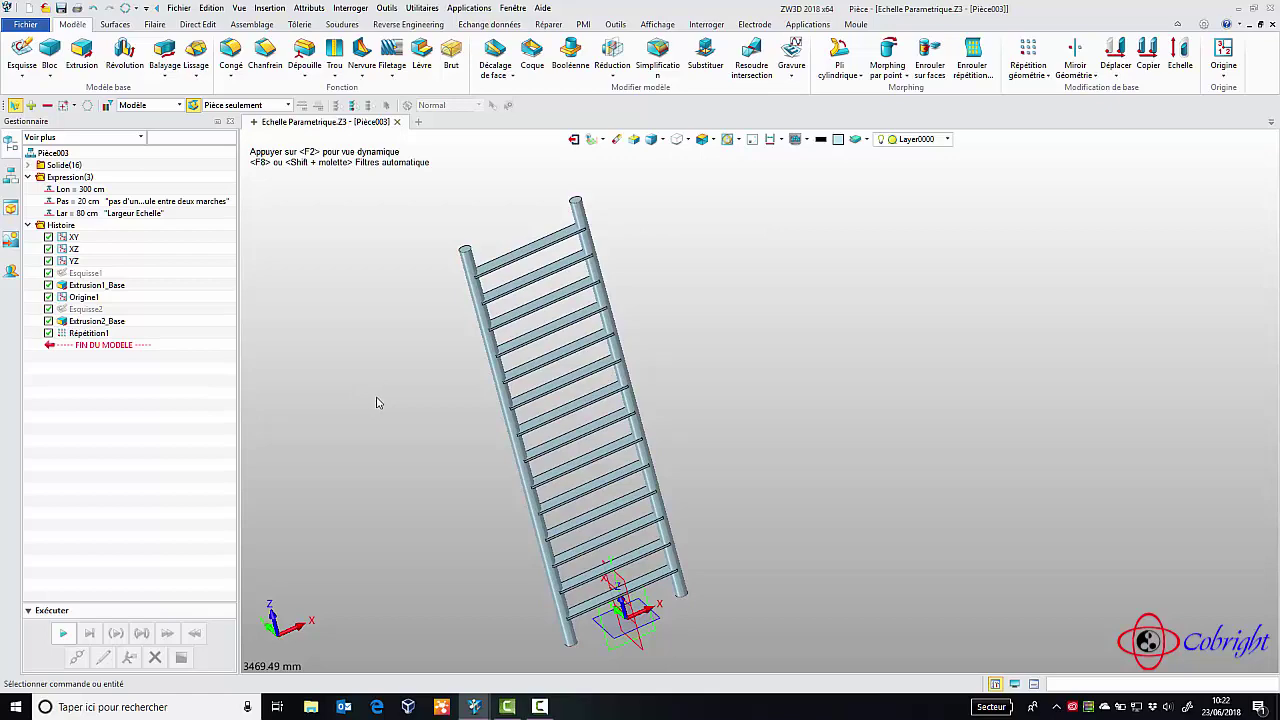
# Reopen Esquisse1 to examine the dimensions of the upright circles and their spacing, and return to the part
pyautogui.rightClick(97, 272)
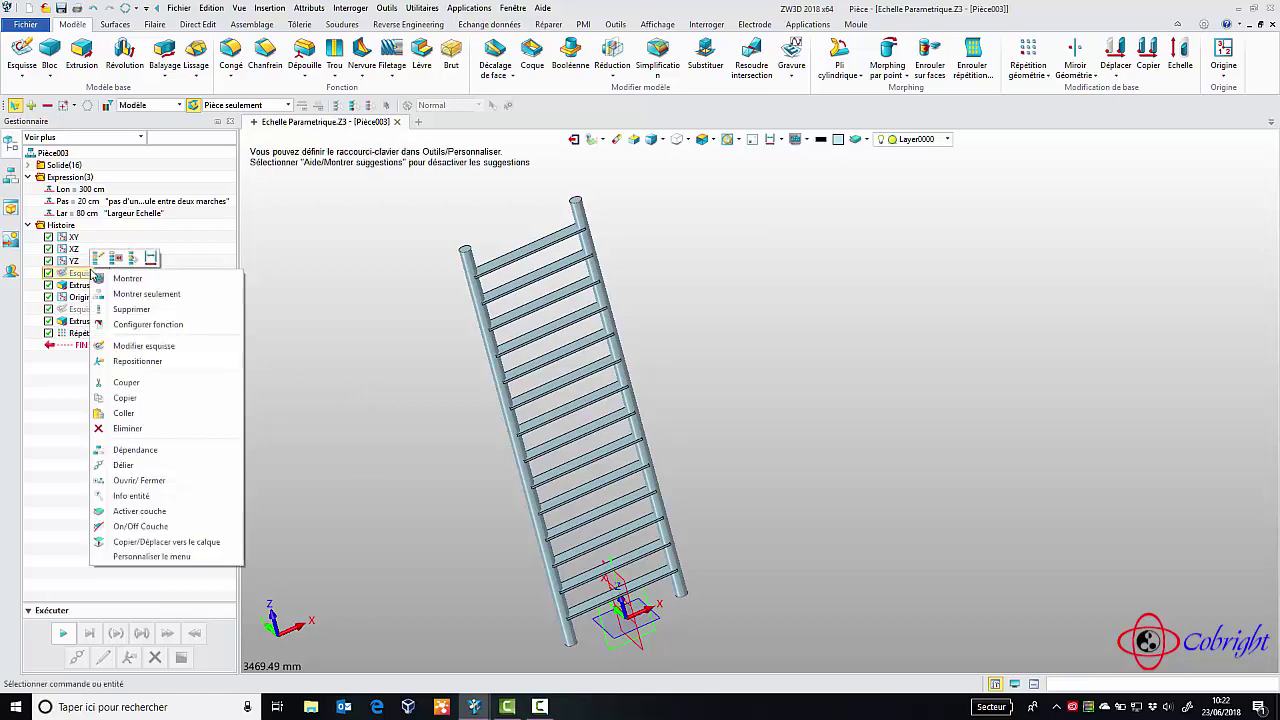
pyautogui.click(143, 345)
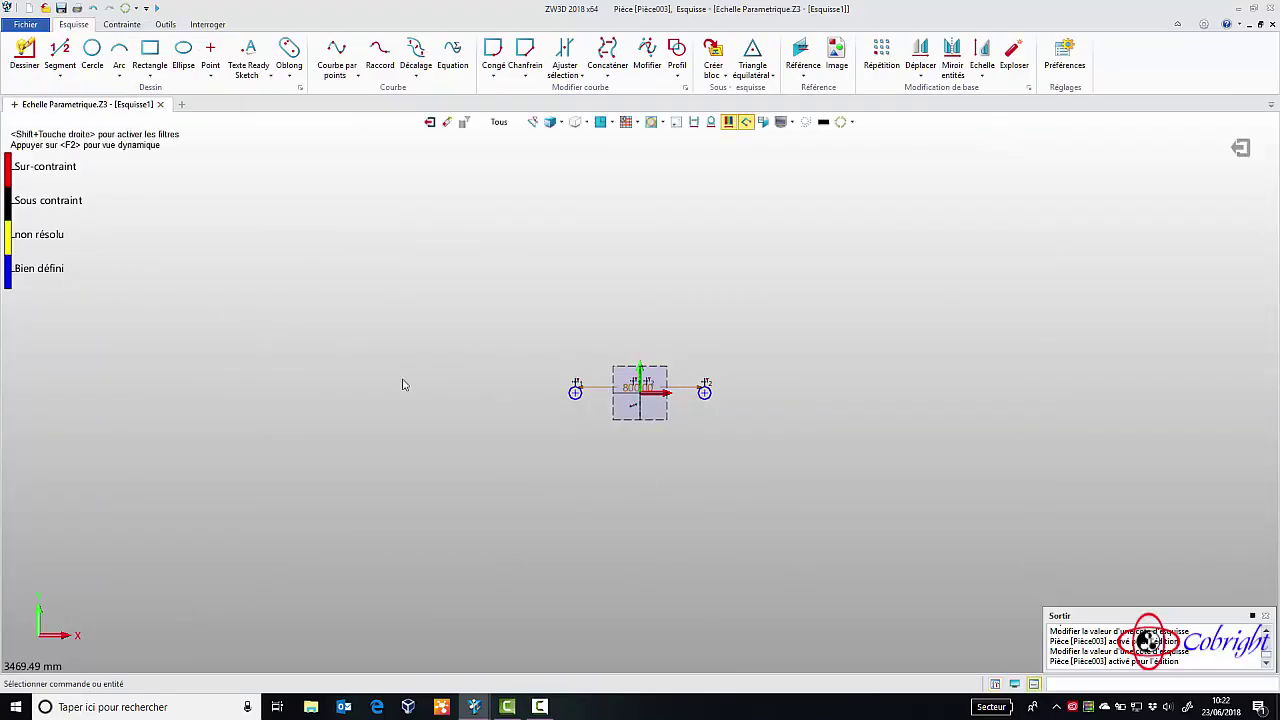
pyautogui.scroll(10, 635, 398)
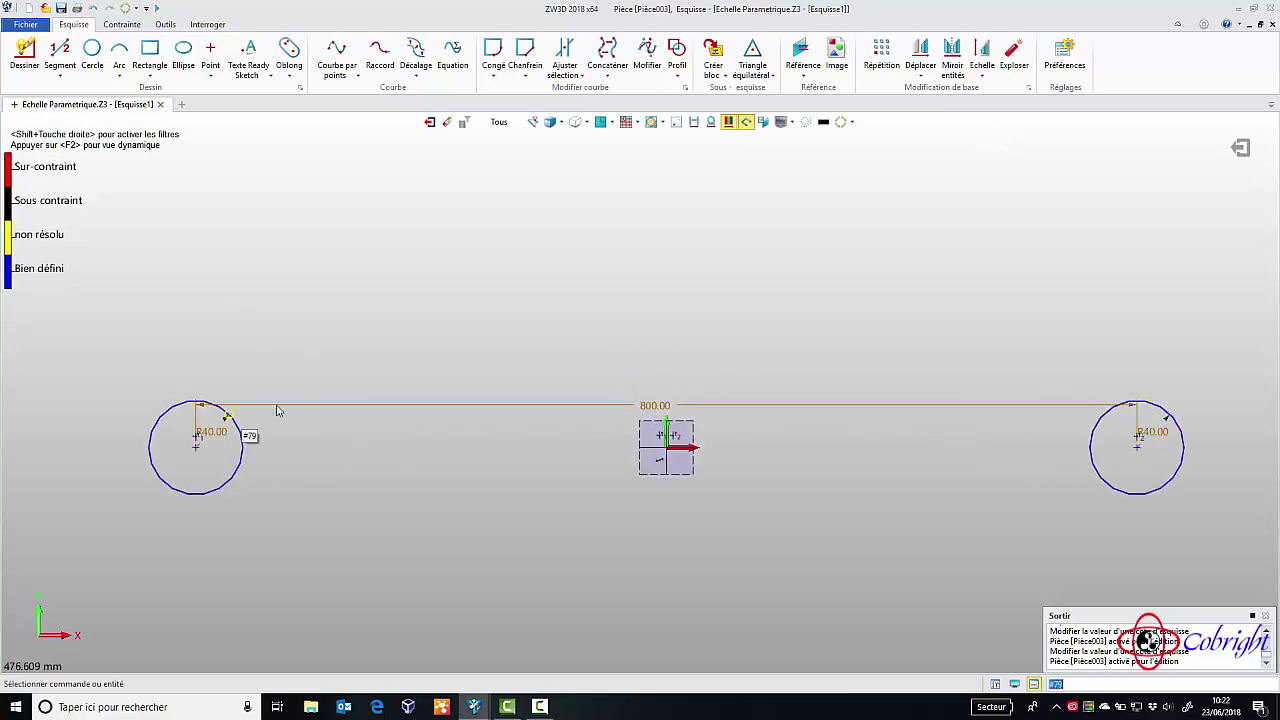
pyautogui.click(238, 430)
pyautogui.click(430, 122)
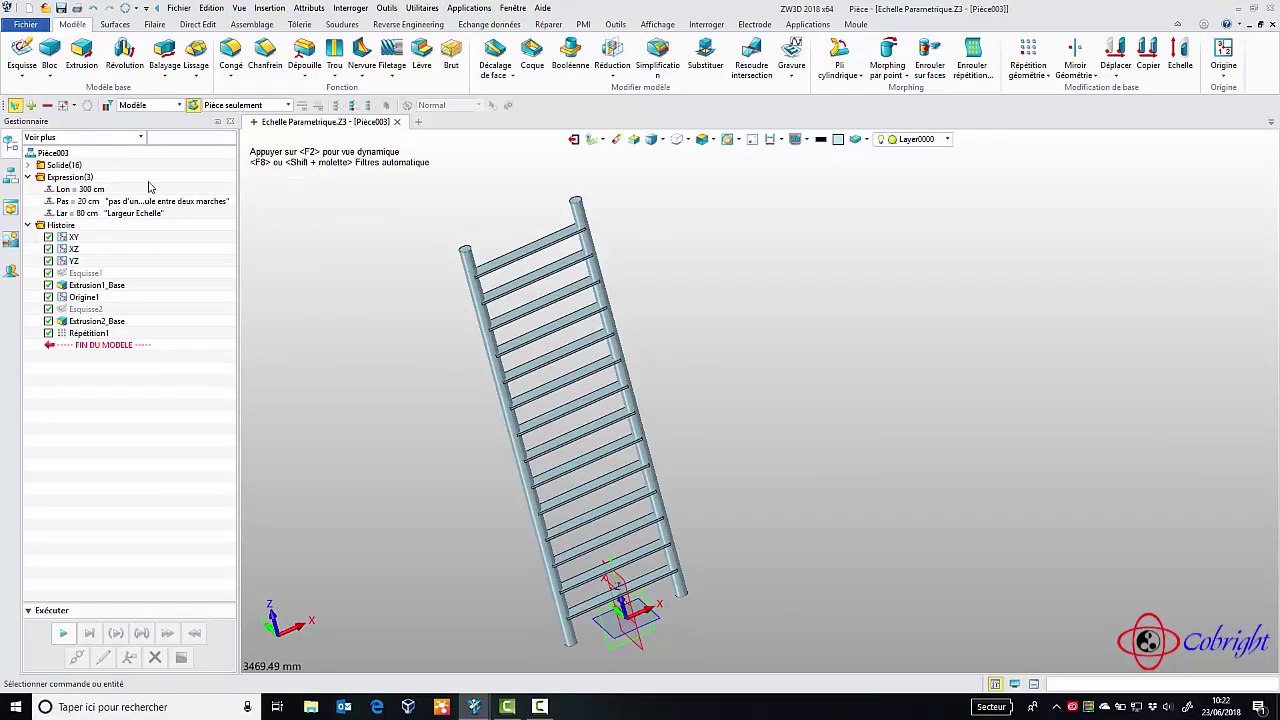
# Set the ladder width variable Lar to 60 cm and regenerate the model
pyautogui.doubleClick(80, 214)
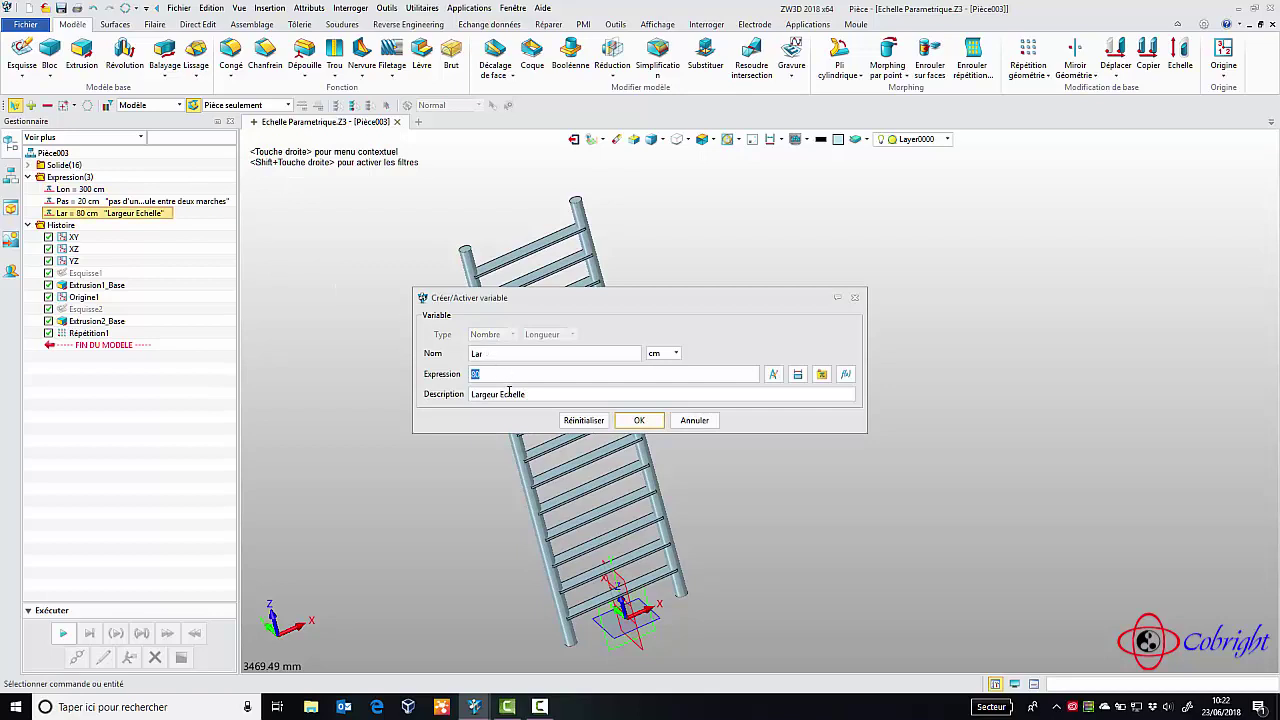
pyautogui.write('60')
pyautogui.click(635, 421)
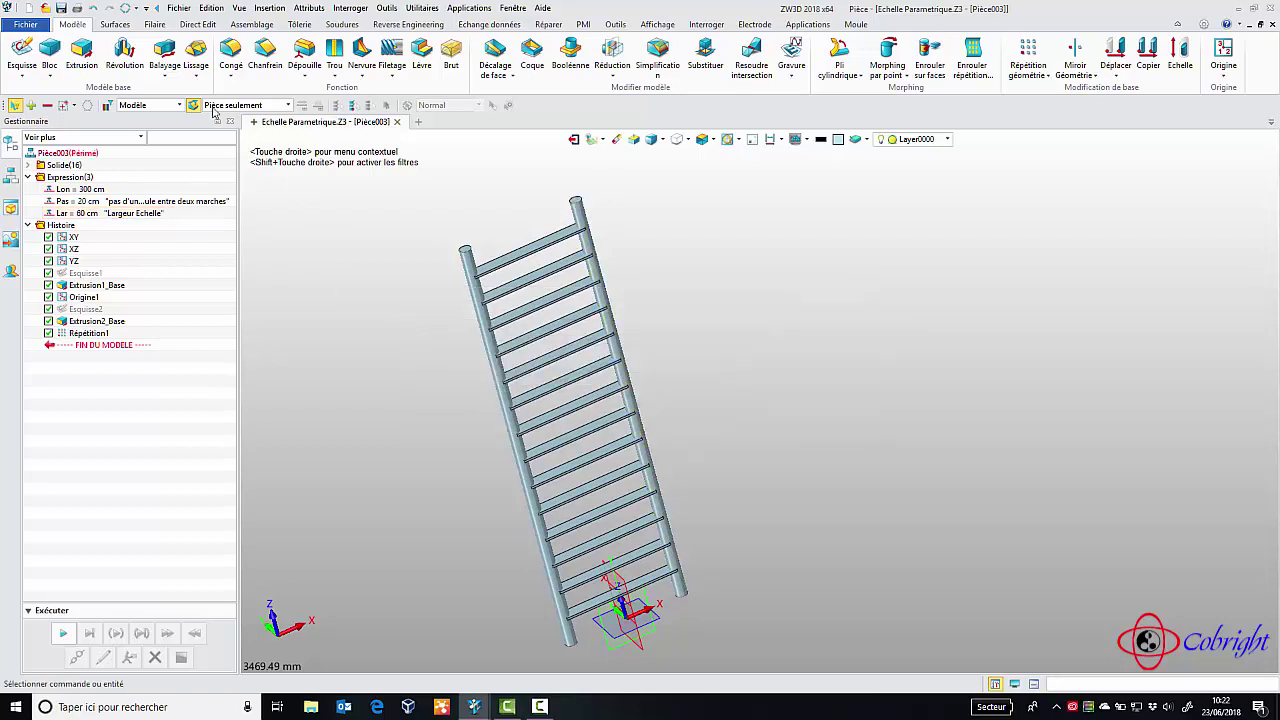
pyautogui.click(126, 9)
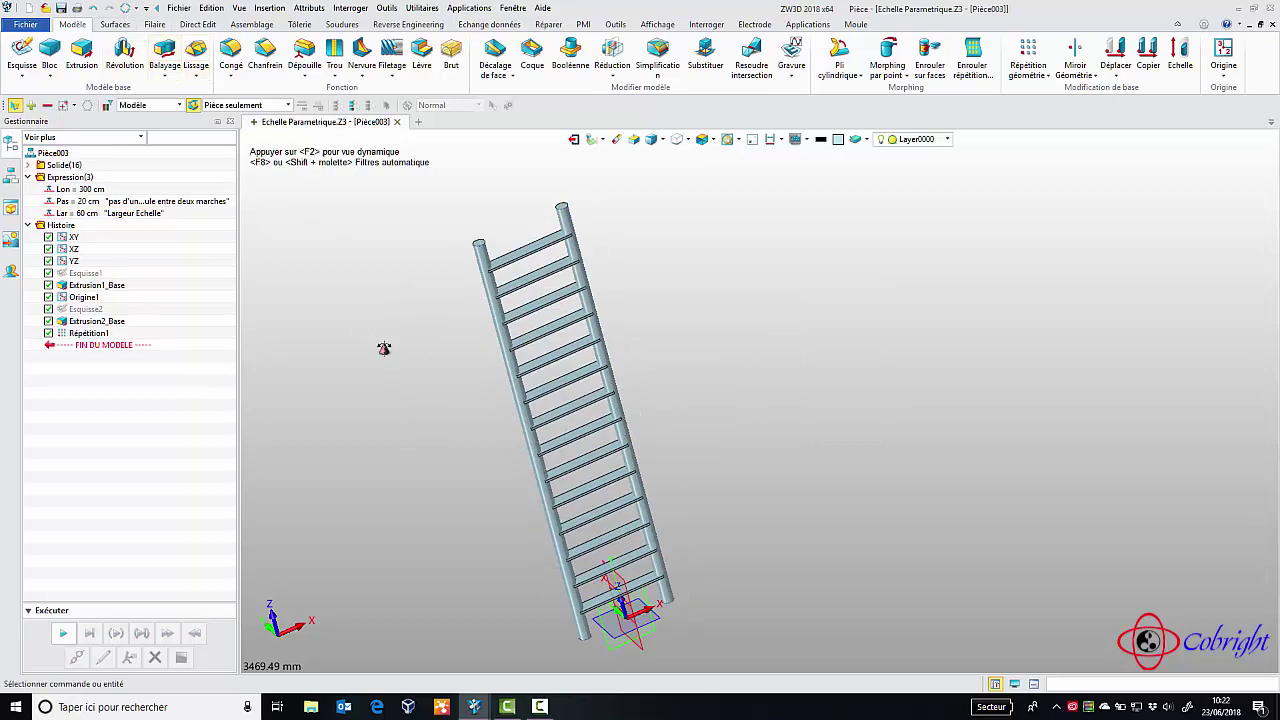
# Open the definition of the rung pattern Répétition1 to examine its spacing parameter, and close it with the settings kept
pyautogui.moveTo(383, 349); pyautogui.dragTo(346, 354, button='middle')
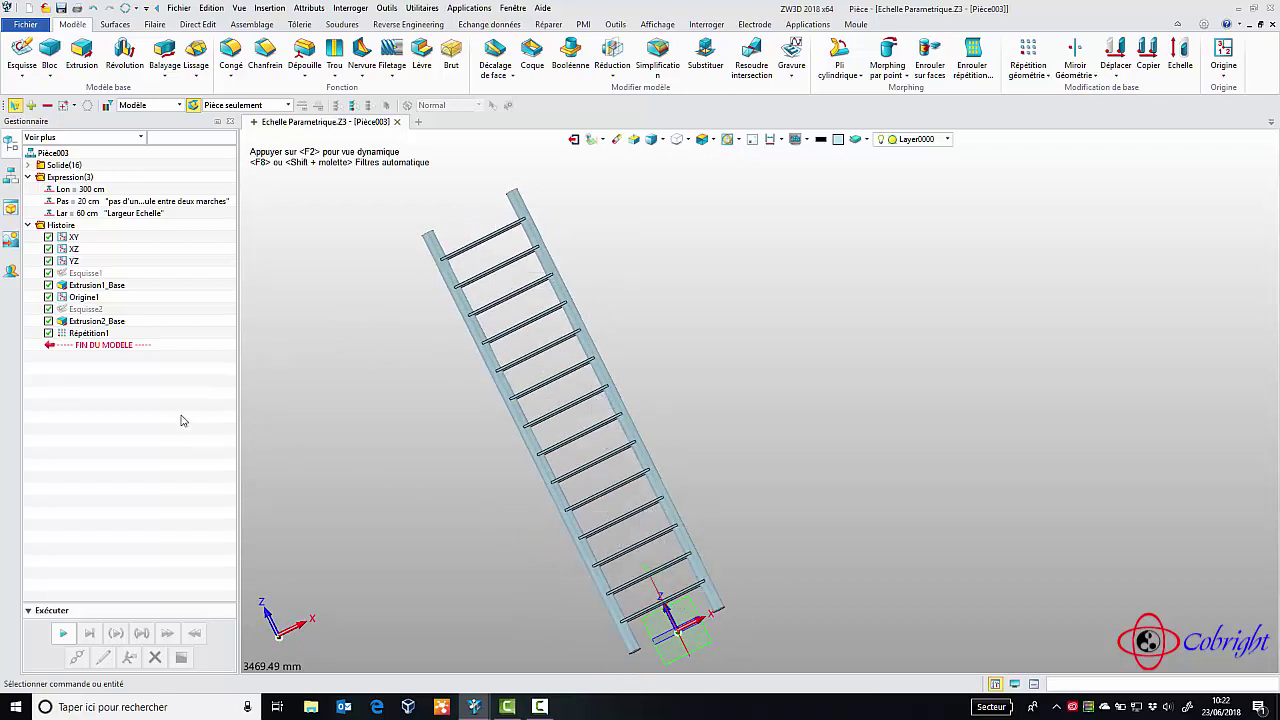
pyautogui.rightClick(104, 334)
pyautogui.doubleClick(90, 332)
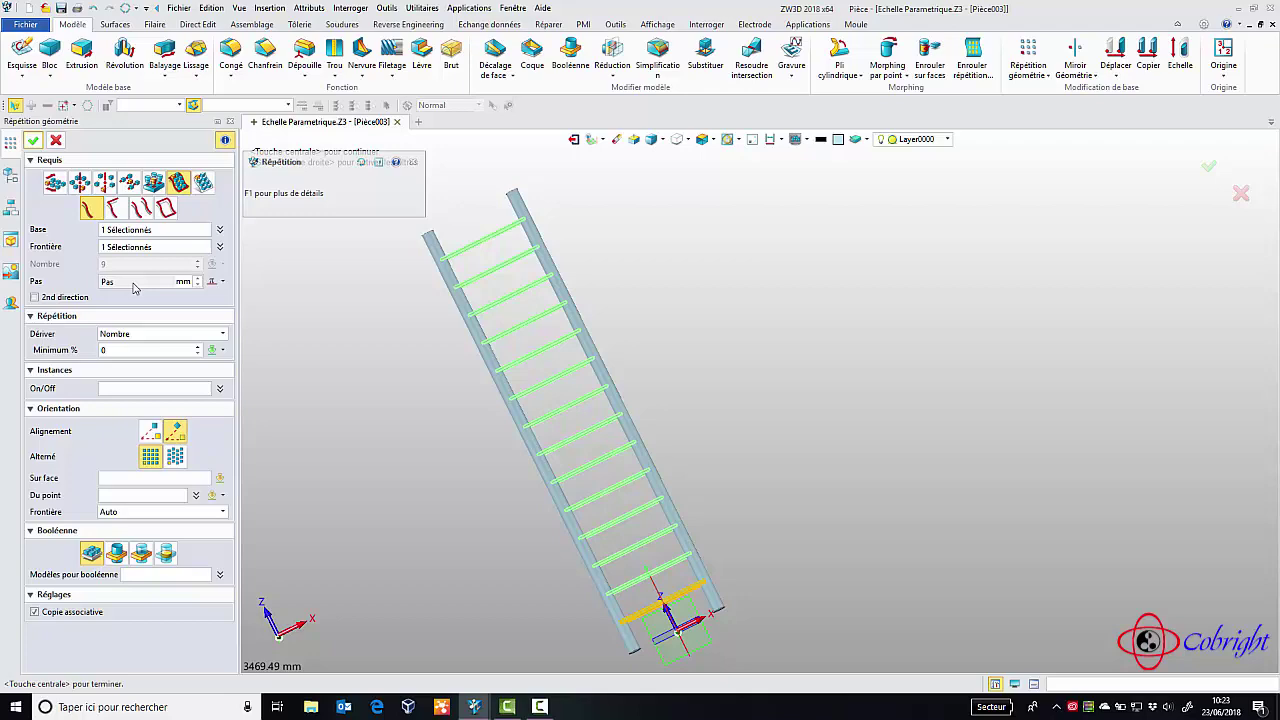
pyautogui.click(32, 142)
# Set the ladder length variable Lon to 100 cm, regenerate the model and inspect the resized ladder
pyautogui.moveTo(346, 366); pyautogui.dragTo(406, 384, button='middle')
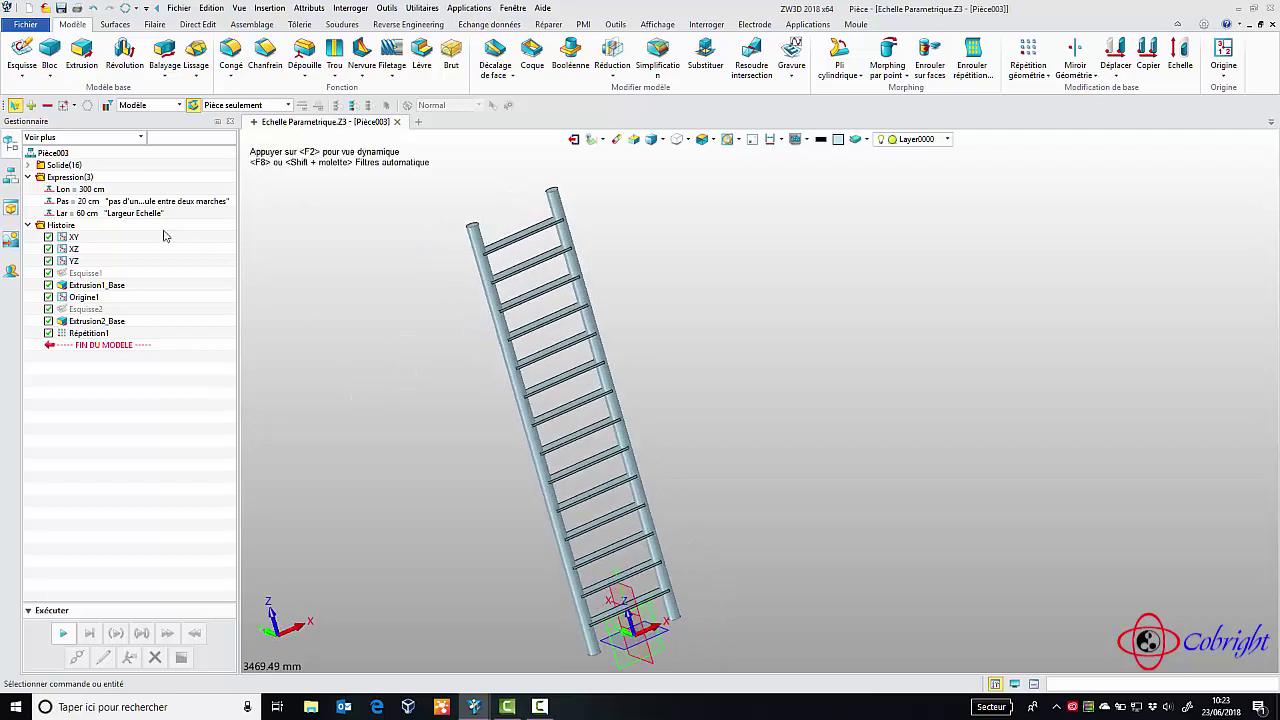
pyautogui.doubleClick(80, 189)
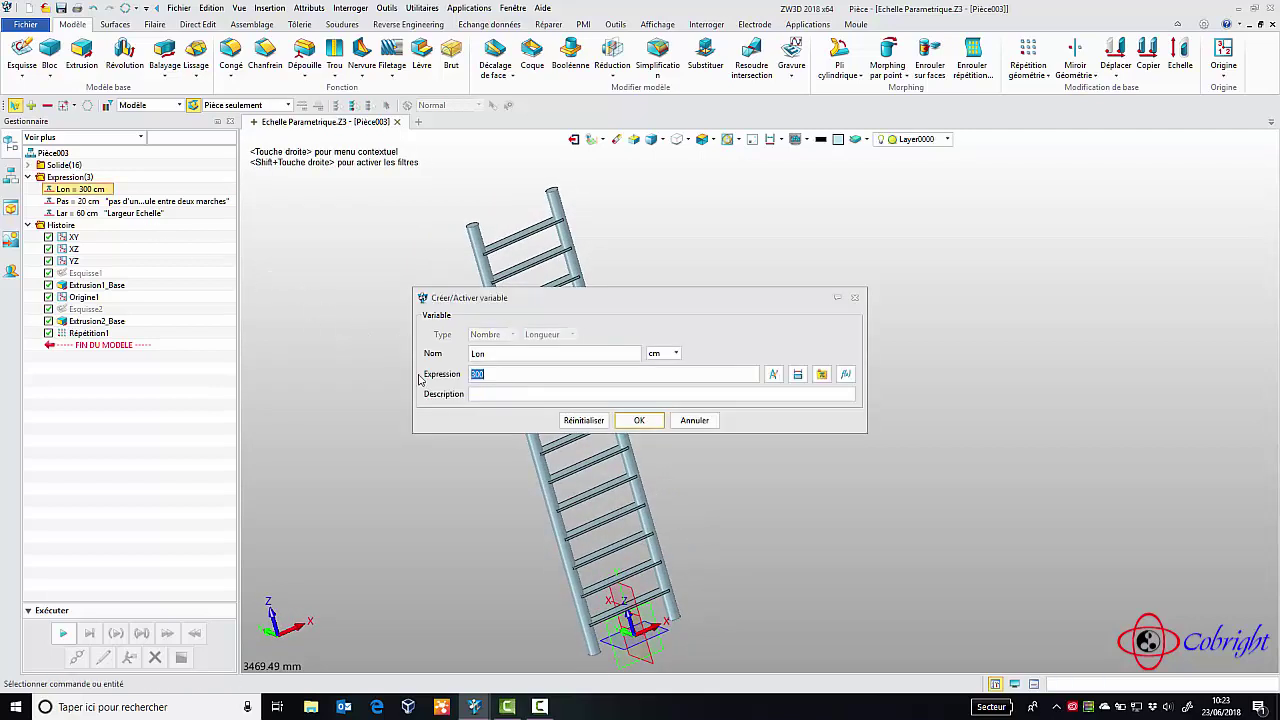
pyautogui.write('1')
pyautogui.click(639, 420)
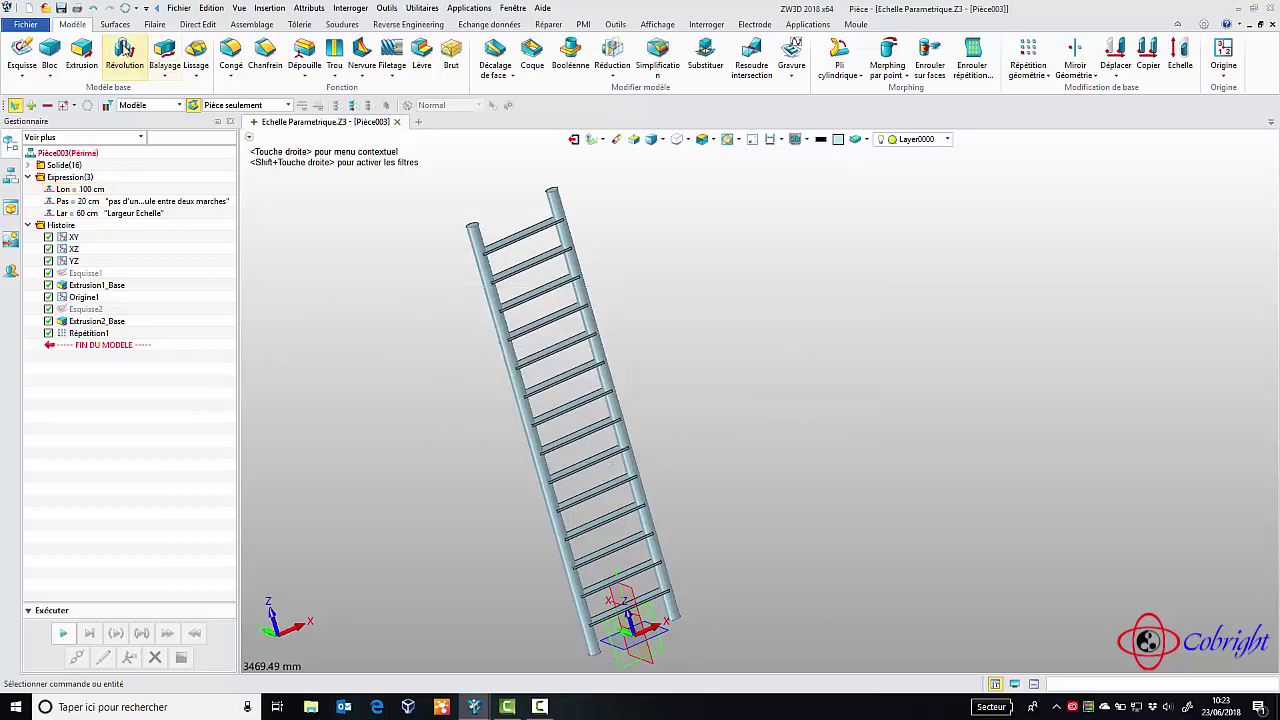
pyautogui.scroll(3, 415, 455)
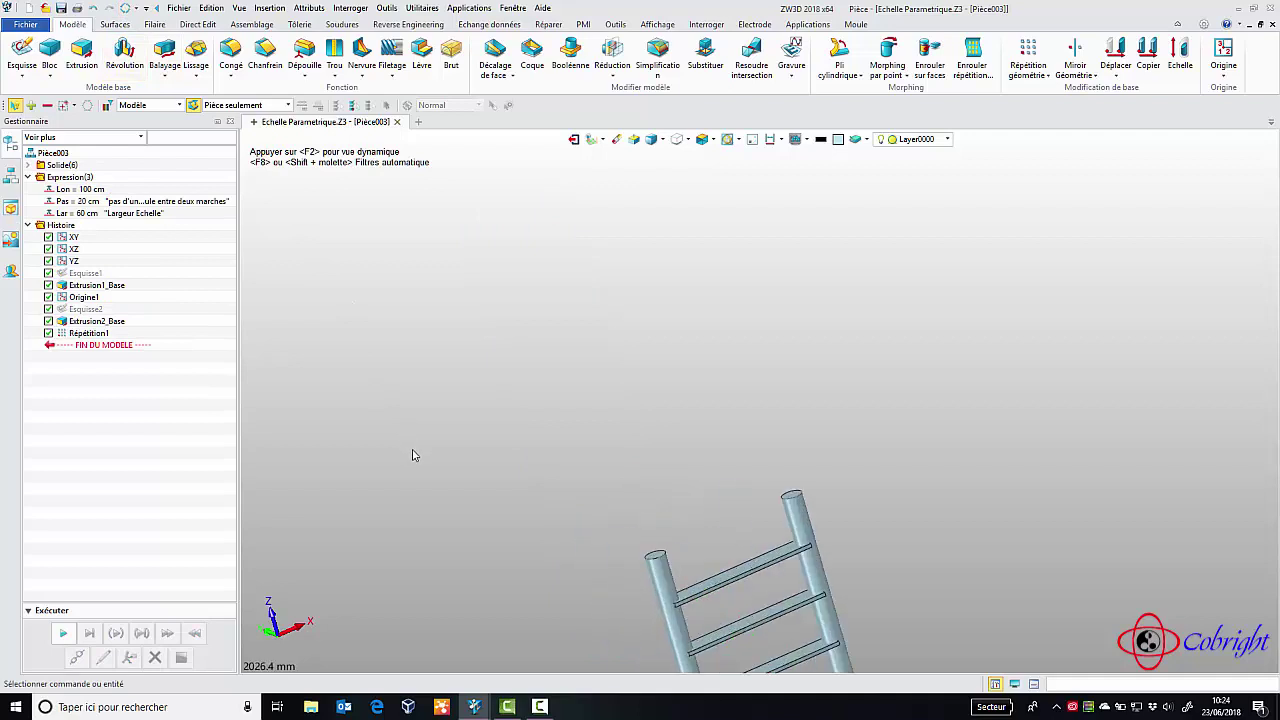
pyautogui.scroll(-5, 415, 455)
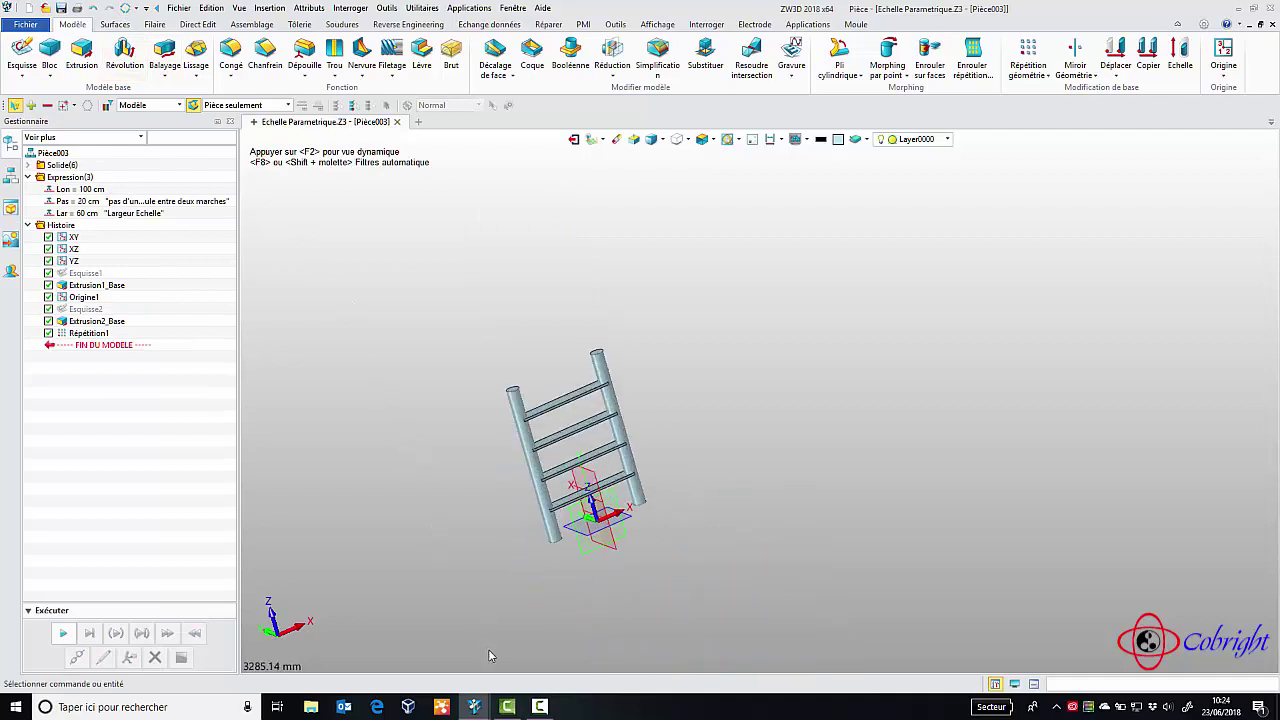
pyautogui.scroll(3, 470, 541)
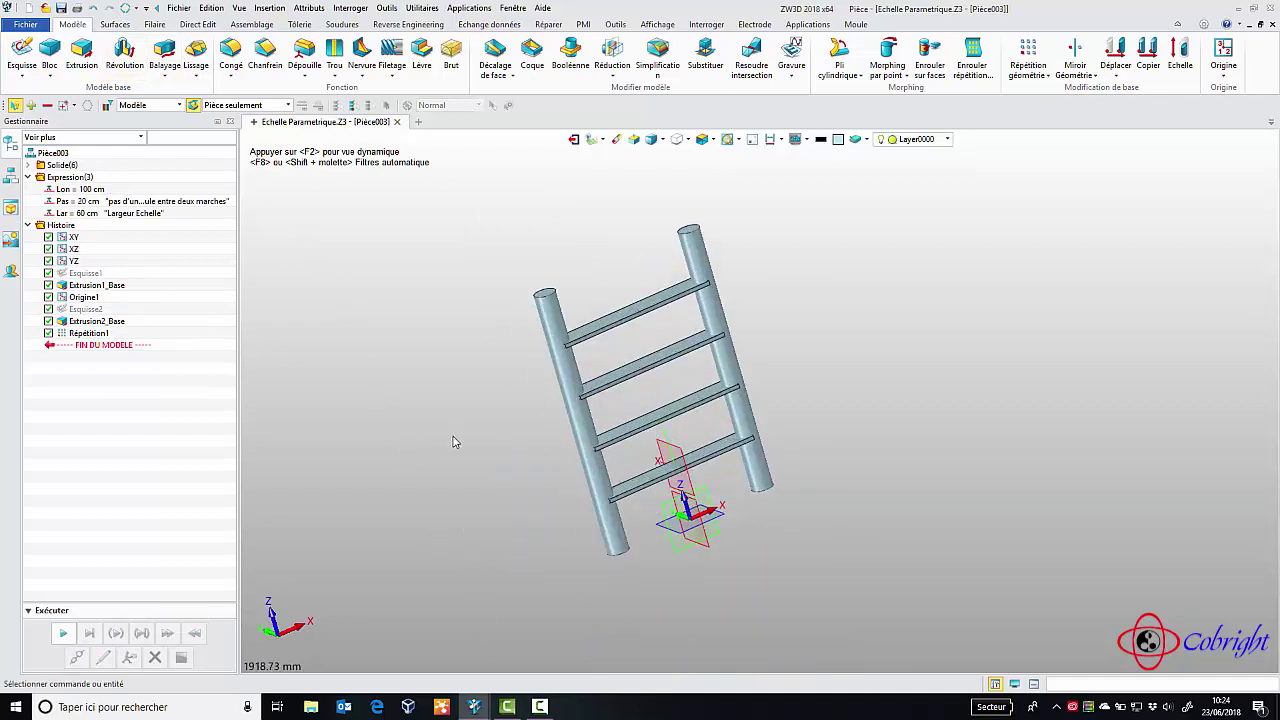